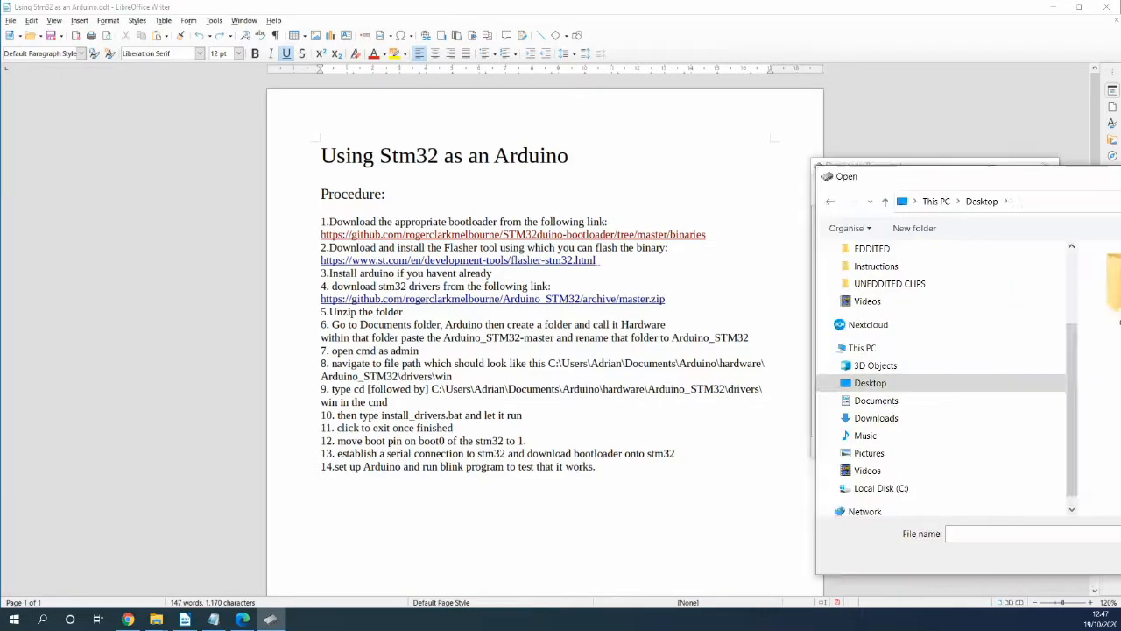
- Download generic_boot20_pc13 (2).bin to the STM32 and close Flash Loader Demonstrator when it succeeds
click(819, 219)
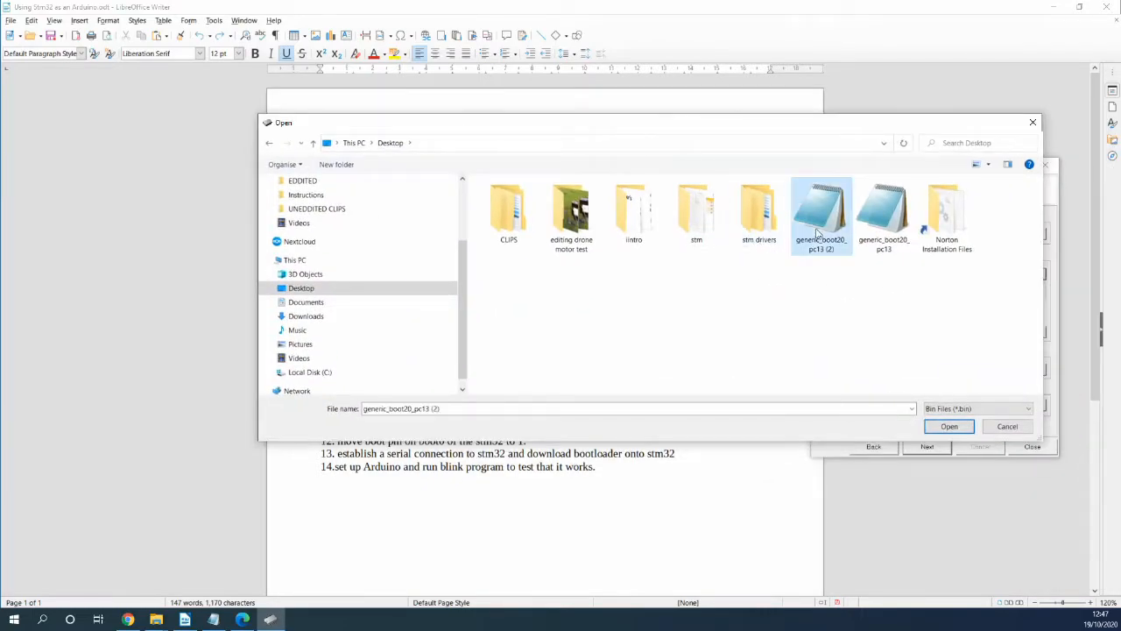
click(953, 428)
click(926, 446)
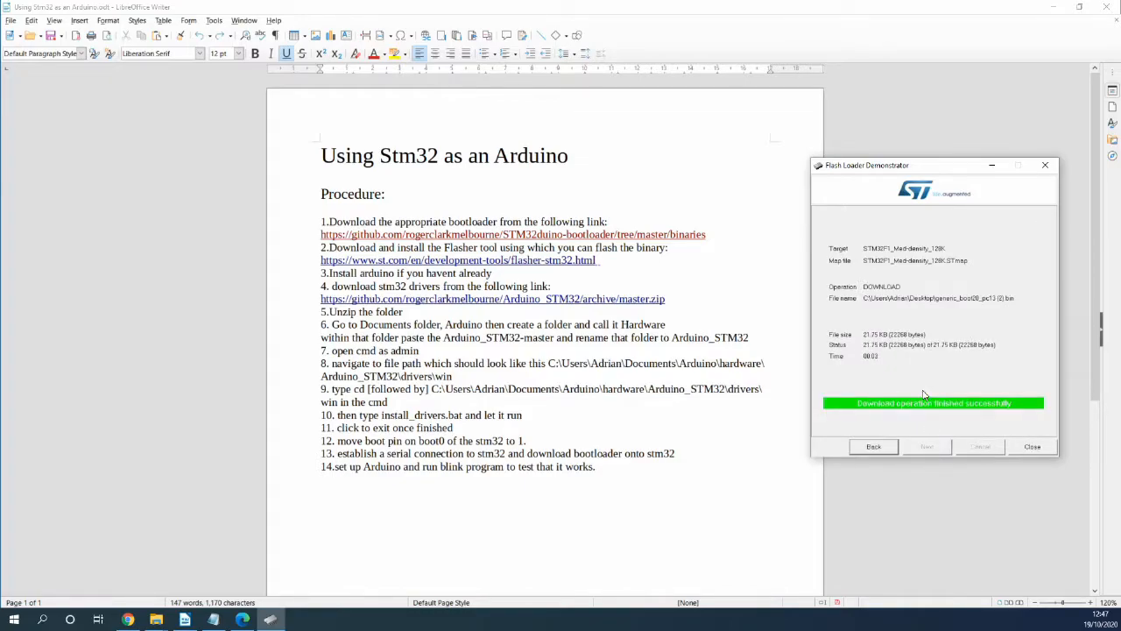
click(1032, 447)
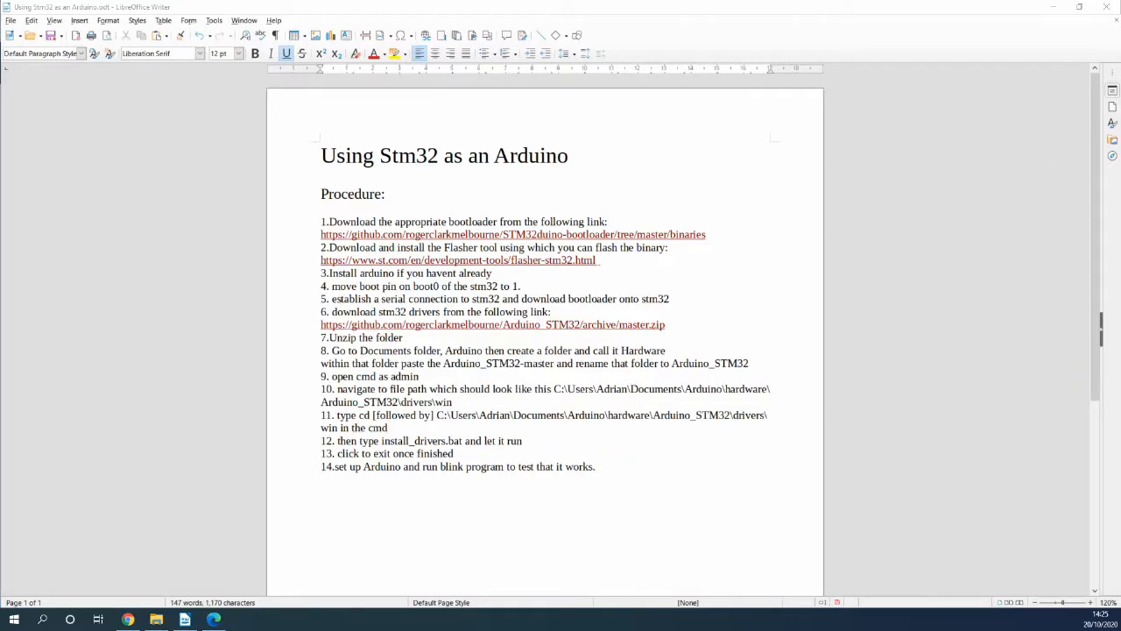
- Download the Arduino_STM32 master zip and show it in its Downloads folder
ctrl+click(401, 325)
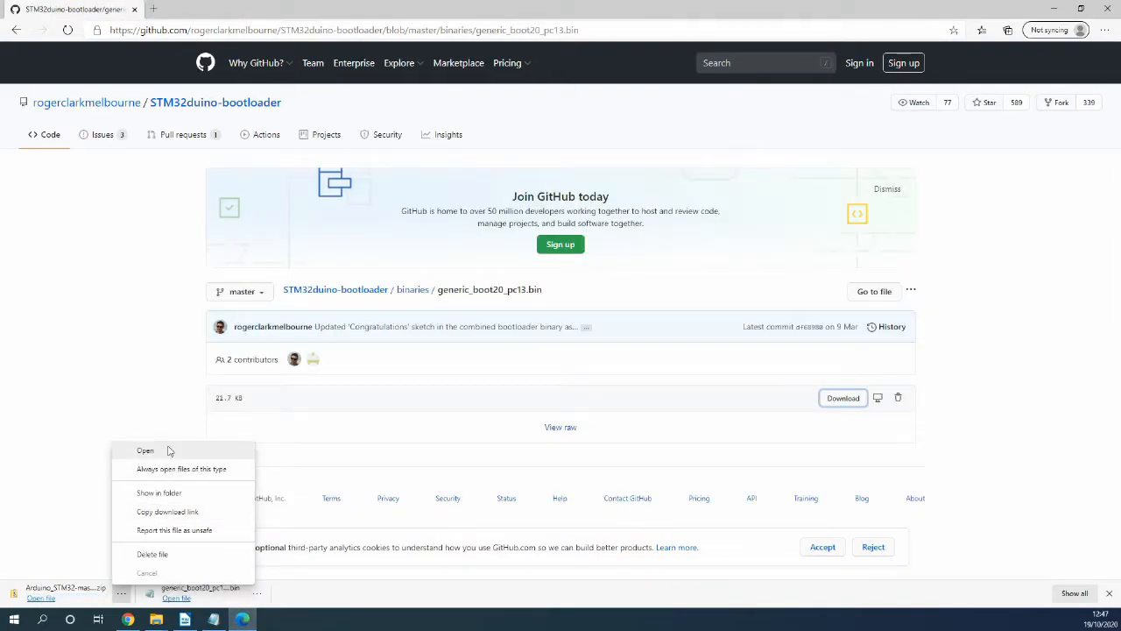
click(158, 493)
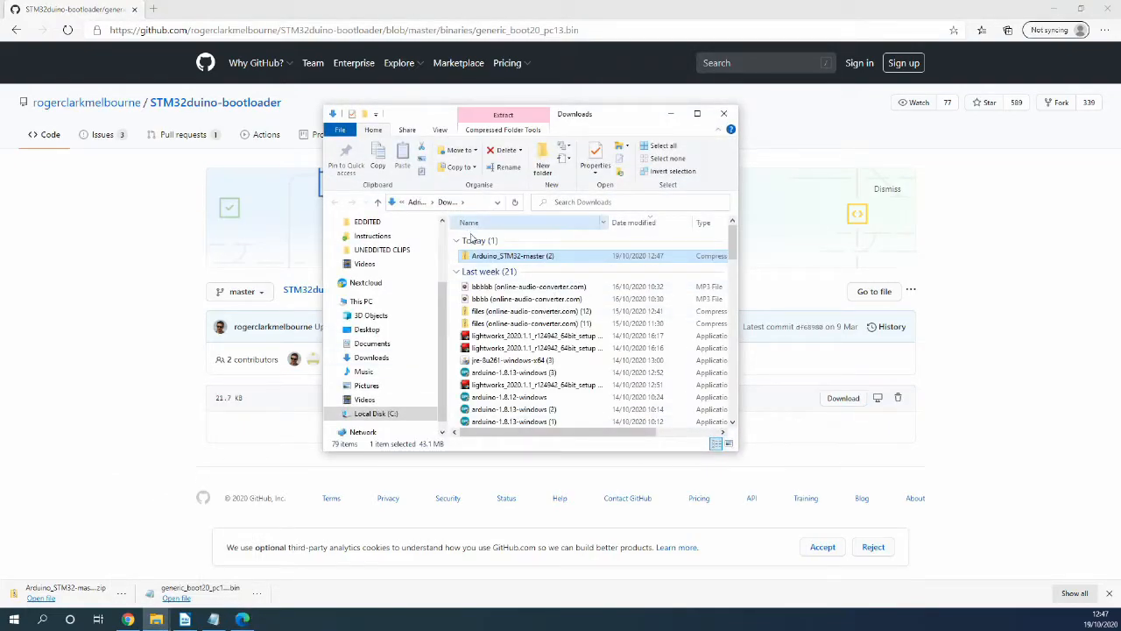
- Open the downloaded Arduino_STM32 zip and extract all its contents
right_click(485, 257)
click(470, 256)
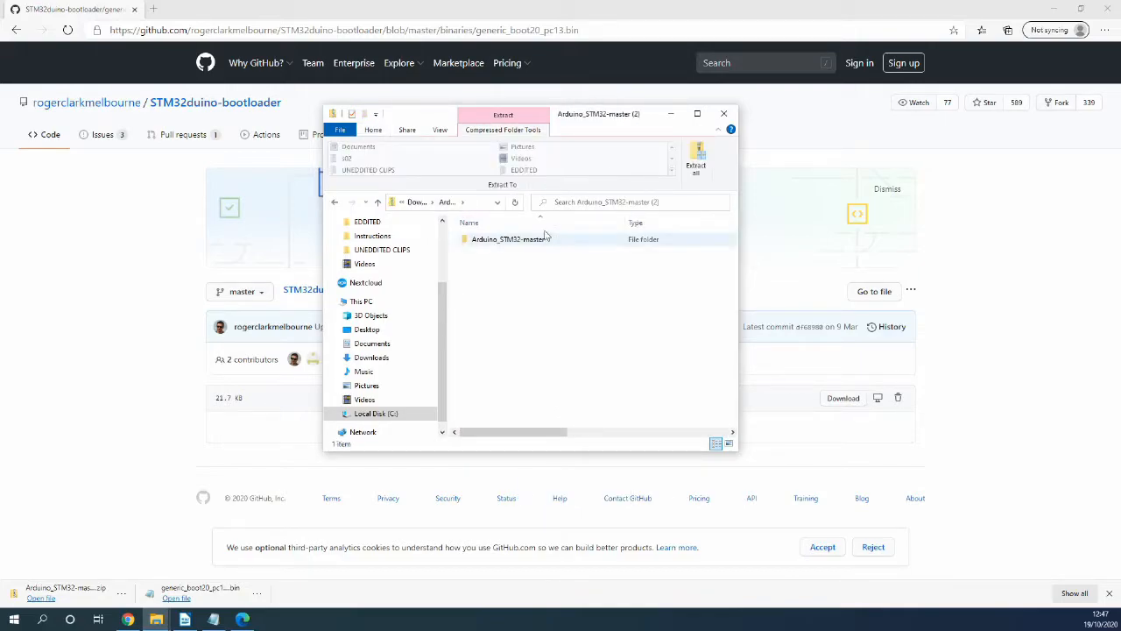
click(691, 151)
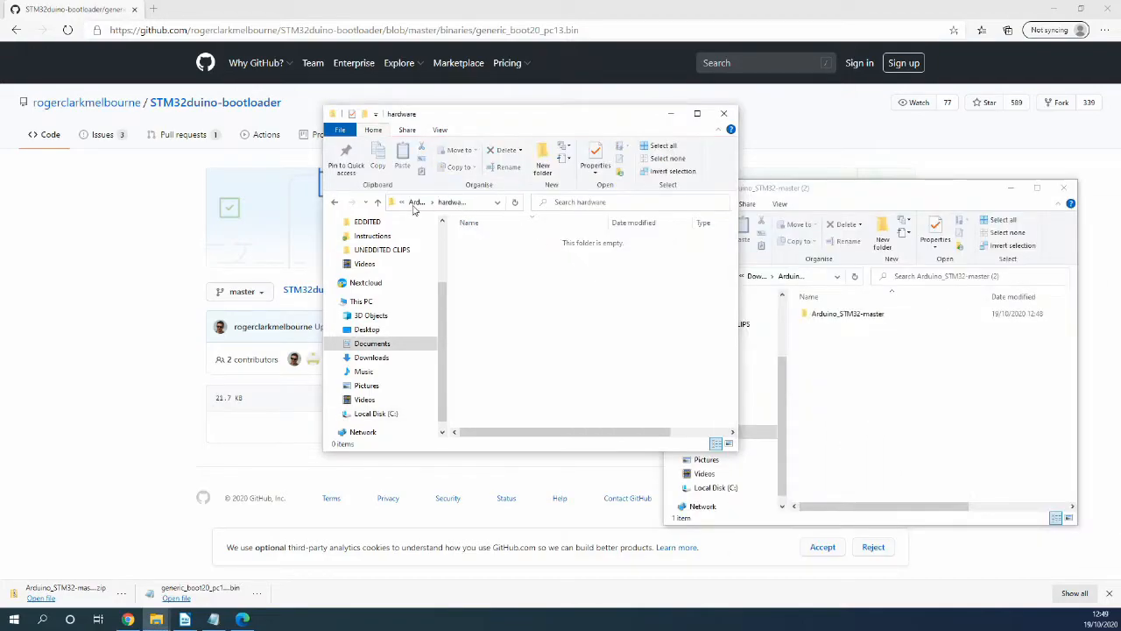
- Move the extracted Arduino_STM32-master folder into Documents\Arduino\hardware
click(414, 203)
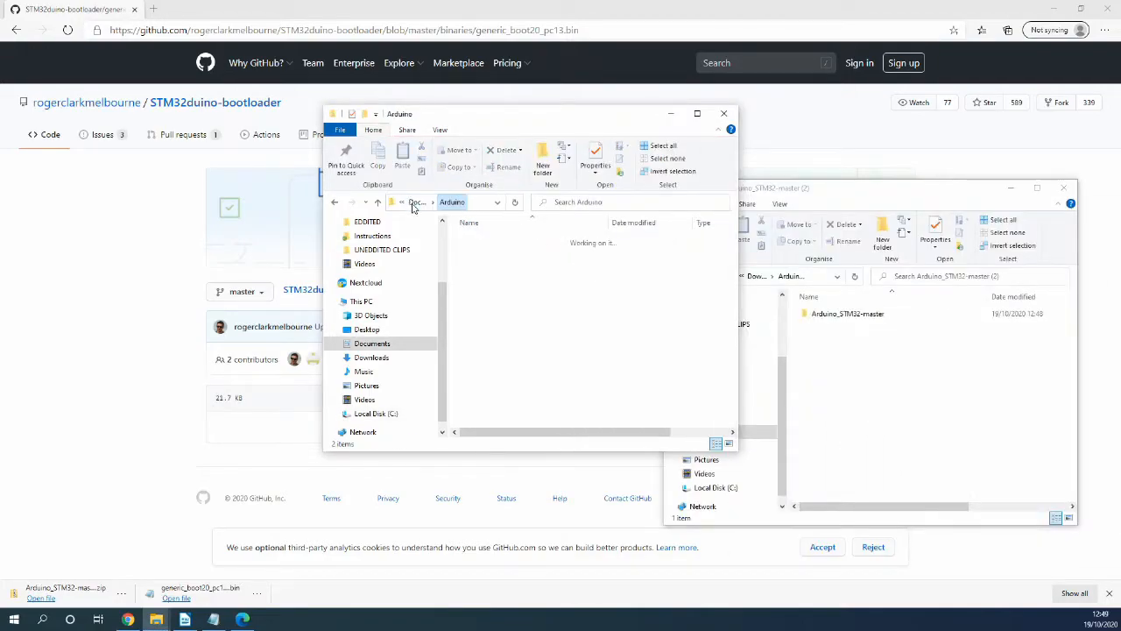
click(487, 242)
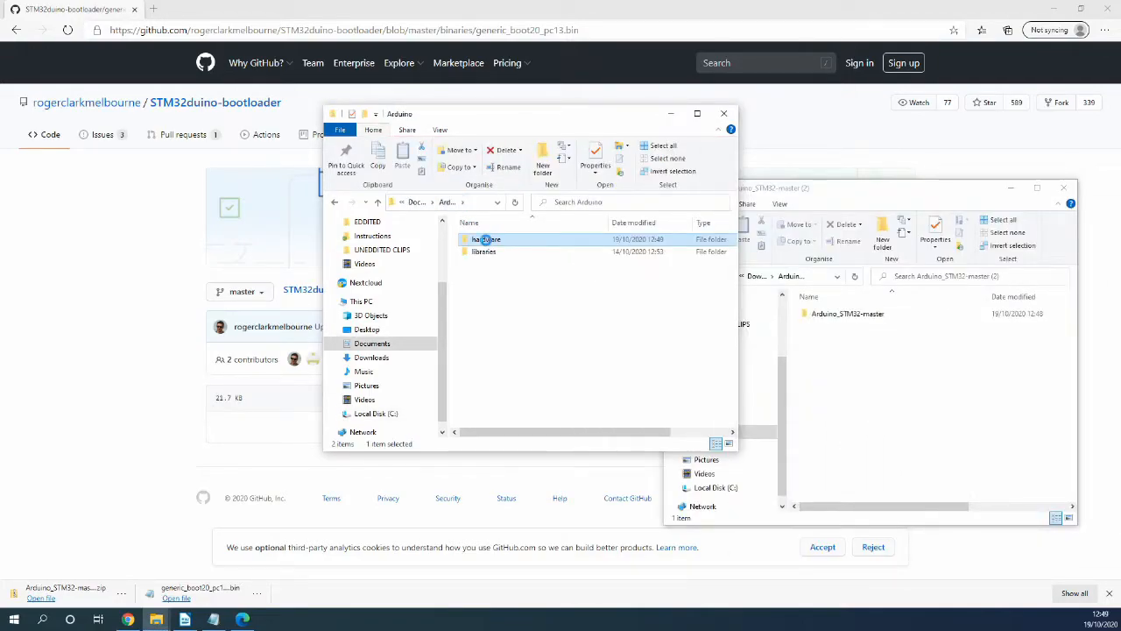
double_click(487, 242)
click(836, 320)
drag(837, 320, 487, 271)
- Rename the Arduino_STM32-master folder to Arduino_STM32
click(543, 241)
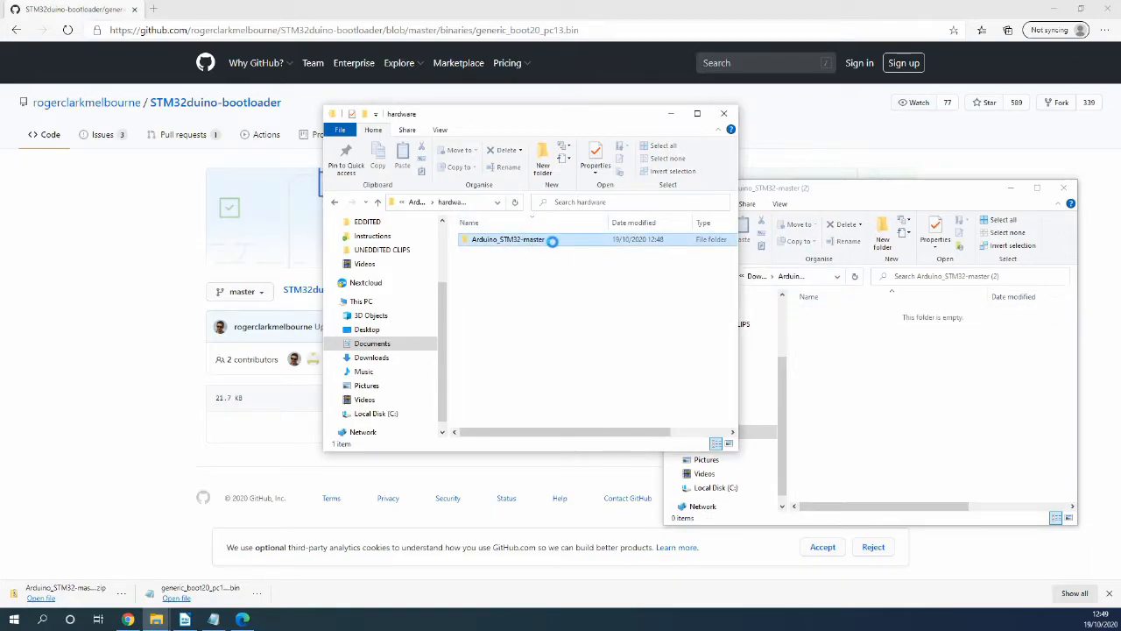
click(555, 238)
key(BackSpace)
key(BackSpace)
key(BackSpace)
key(BackSpace)
key(BackSpace)
key(BackSpace)
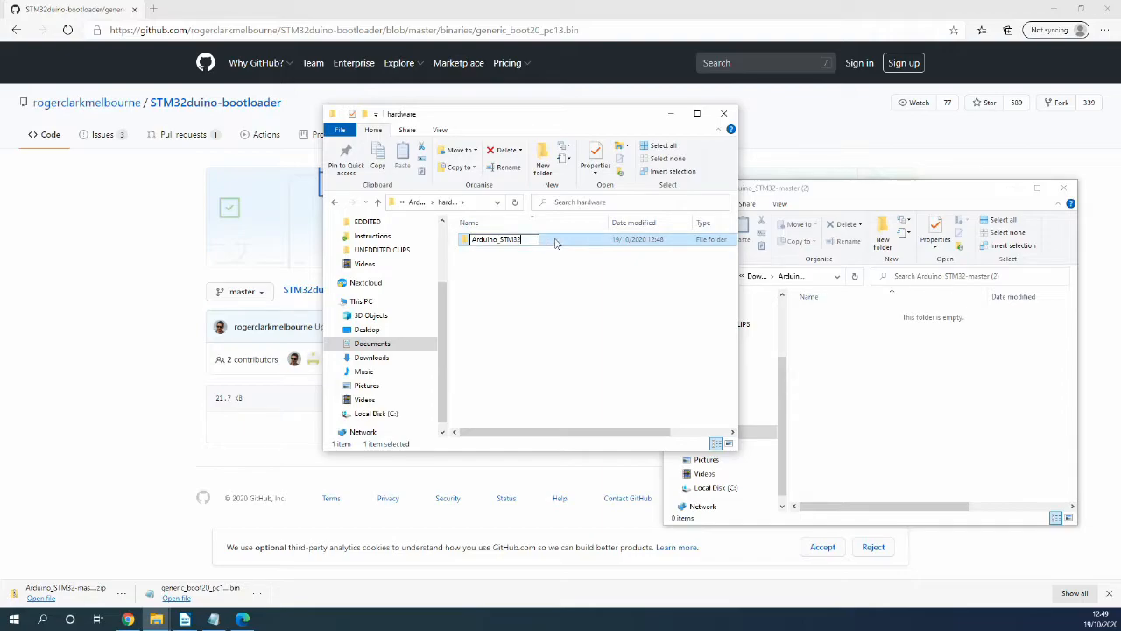
key(Return)
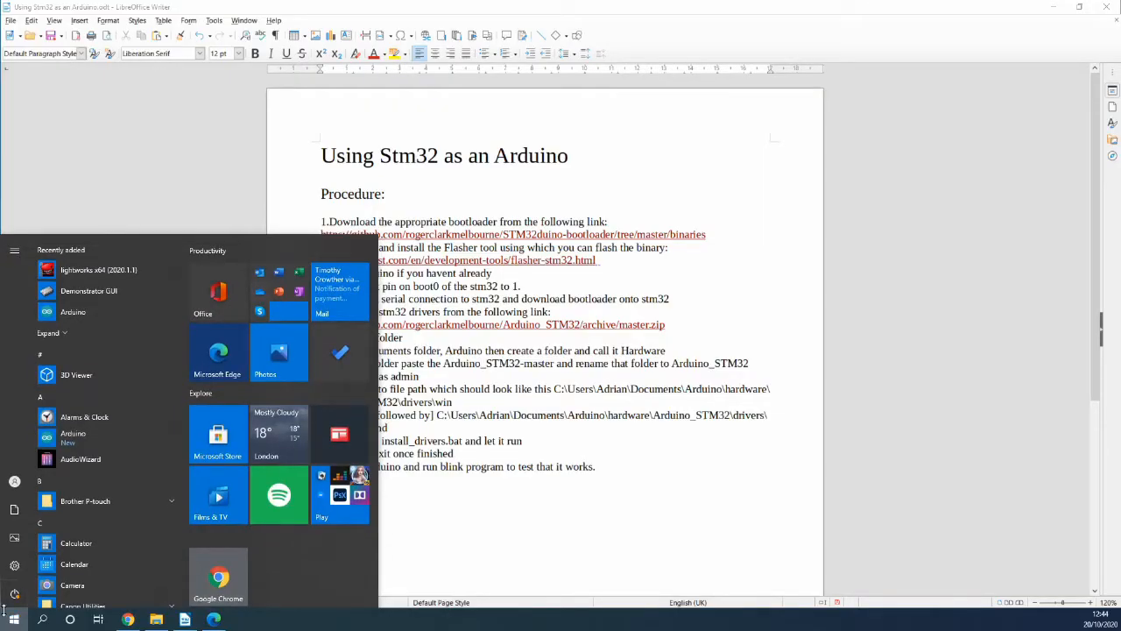
- Launch Command Prompt as administrator
text(cmd)
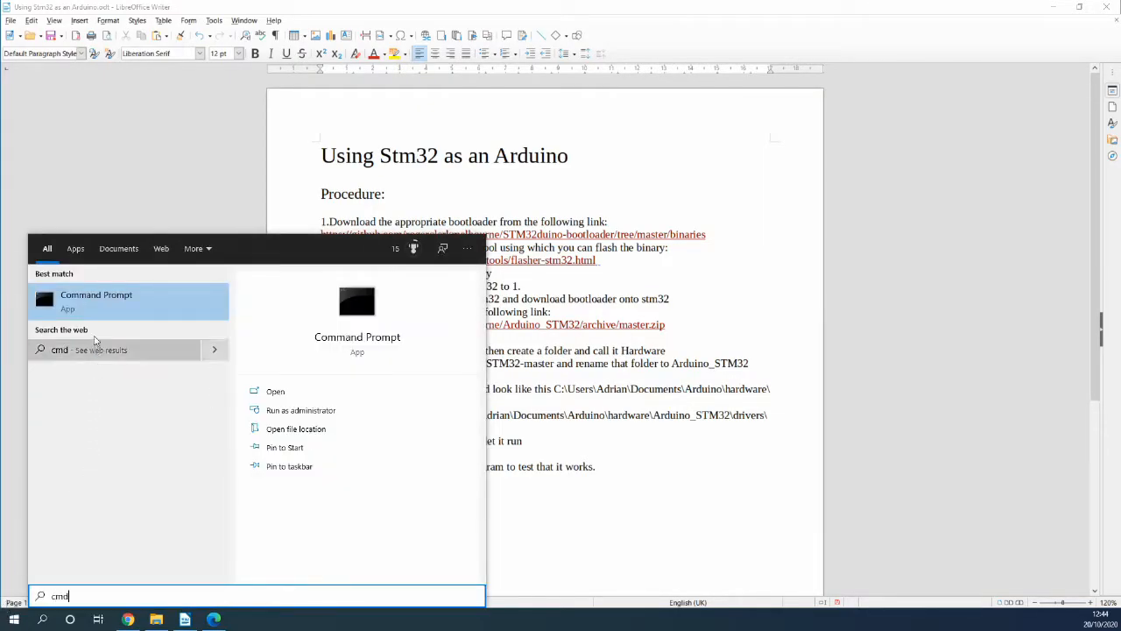
right_click(98, 293)
click(117, 302)
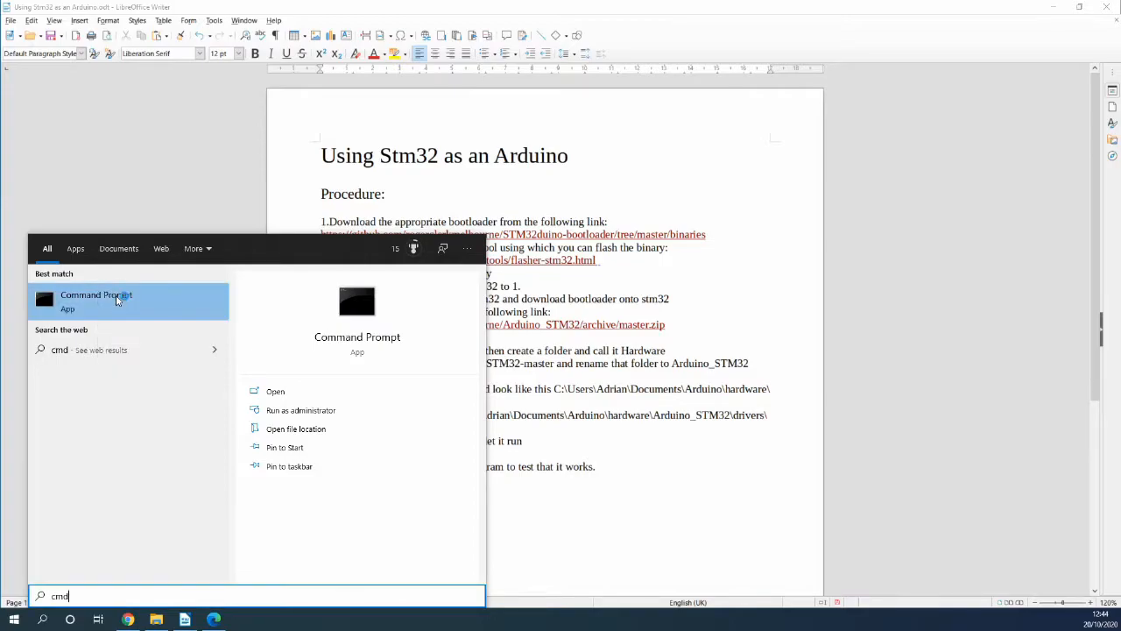
- Copy the path of Documents\Arduino\hardware\Arduino_STM32\drivers\win from File Explorer
click(157, 619)
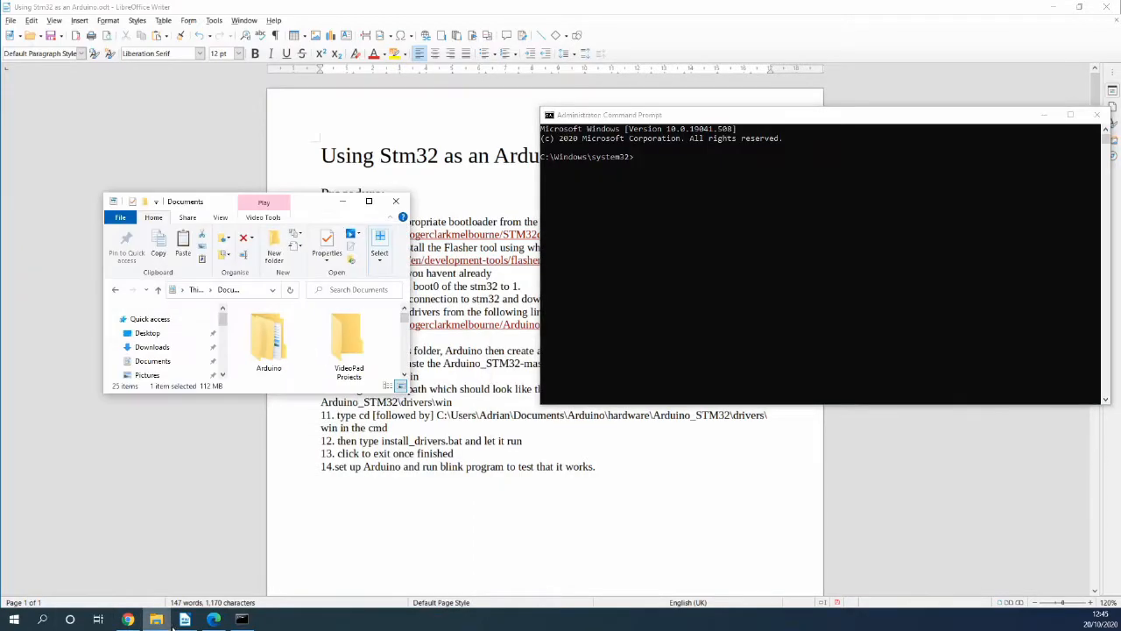
double_click(268, 337)
double_click(261, 331)
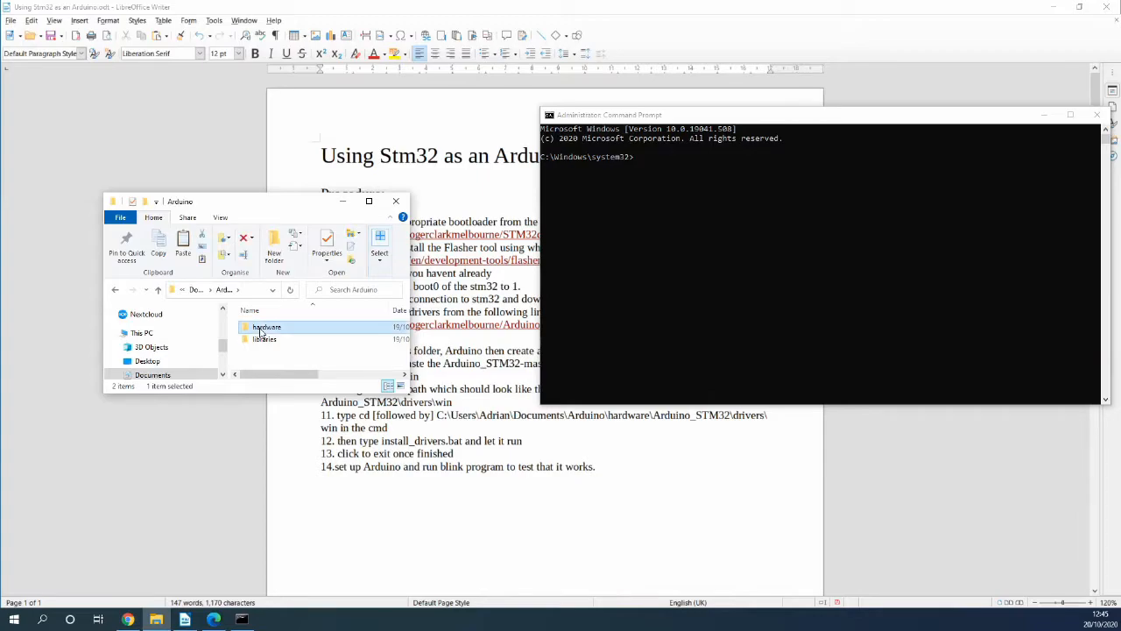
double_click(260, 331)
double_click(260, 329)
double_click(260, 328)
scroll(261, 331, down, 1)
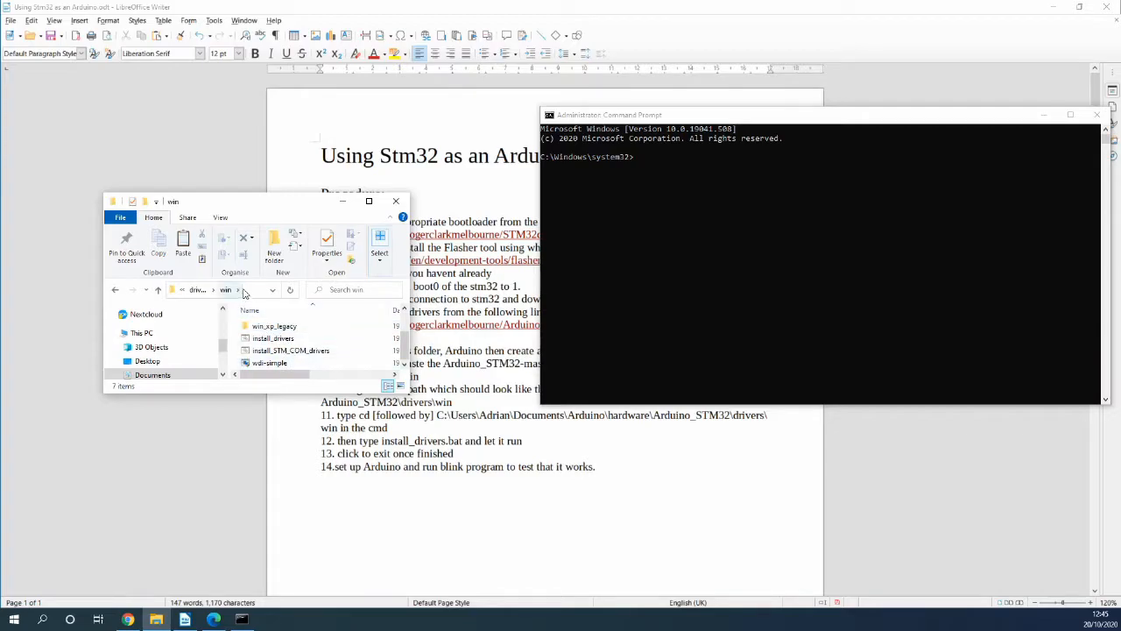
click(255, 291)
key(ctrl+c)
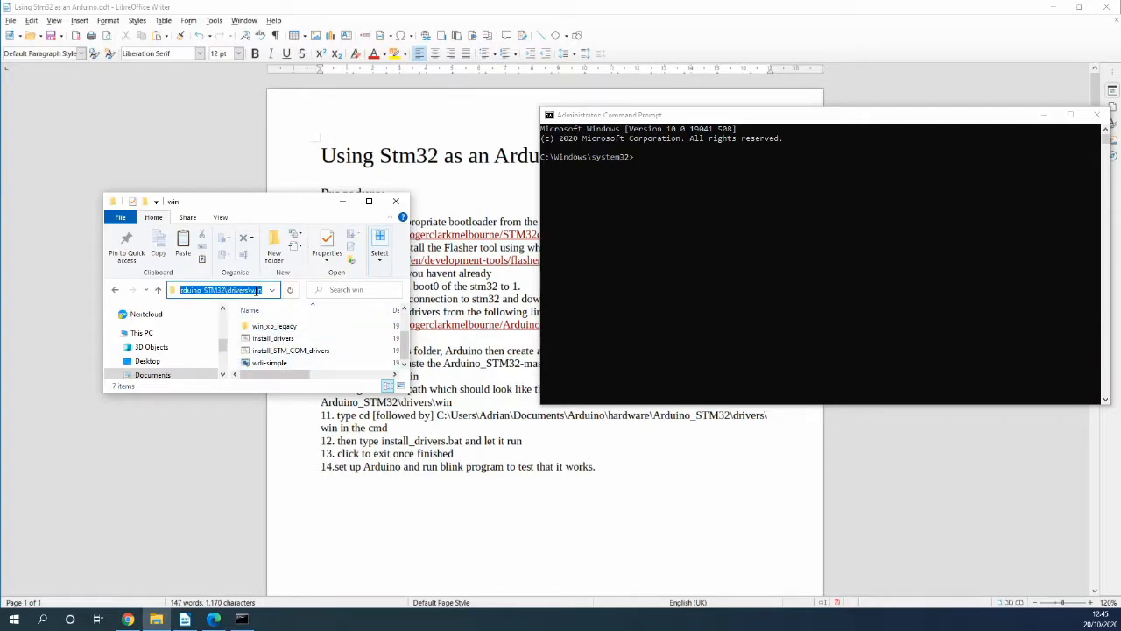
right_click(256, 290)
click(285, 335)
- Change to the drivers\win folder in Command Prompt and run install_drivers.bat
click(694, 172)
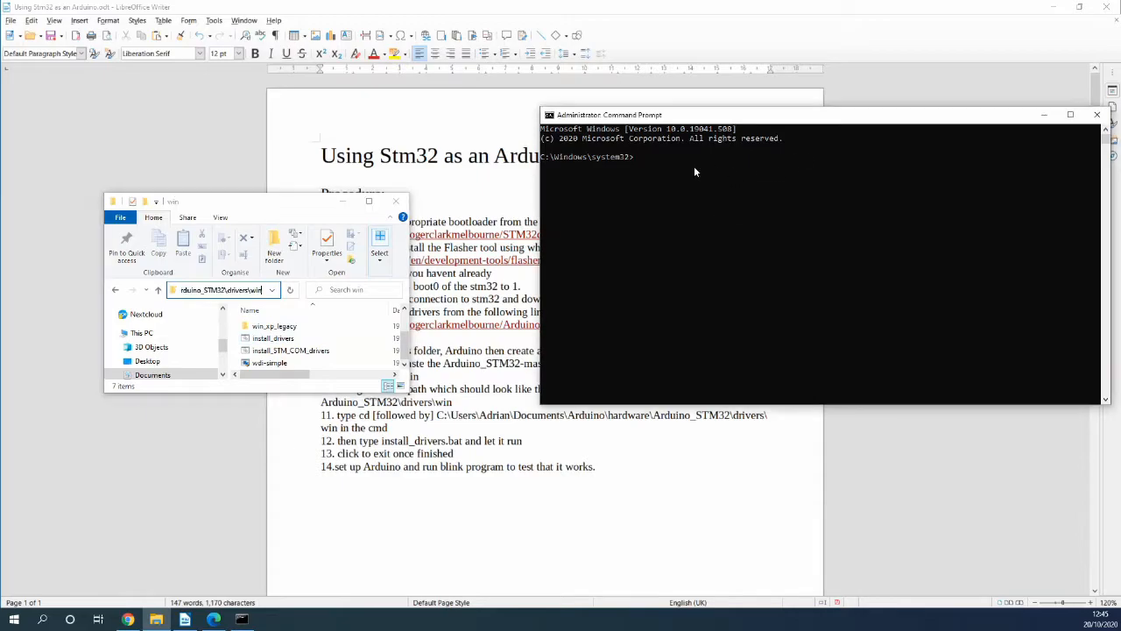
text(cd)
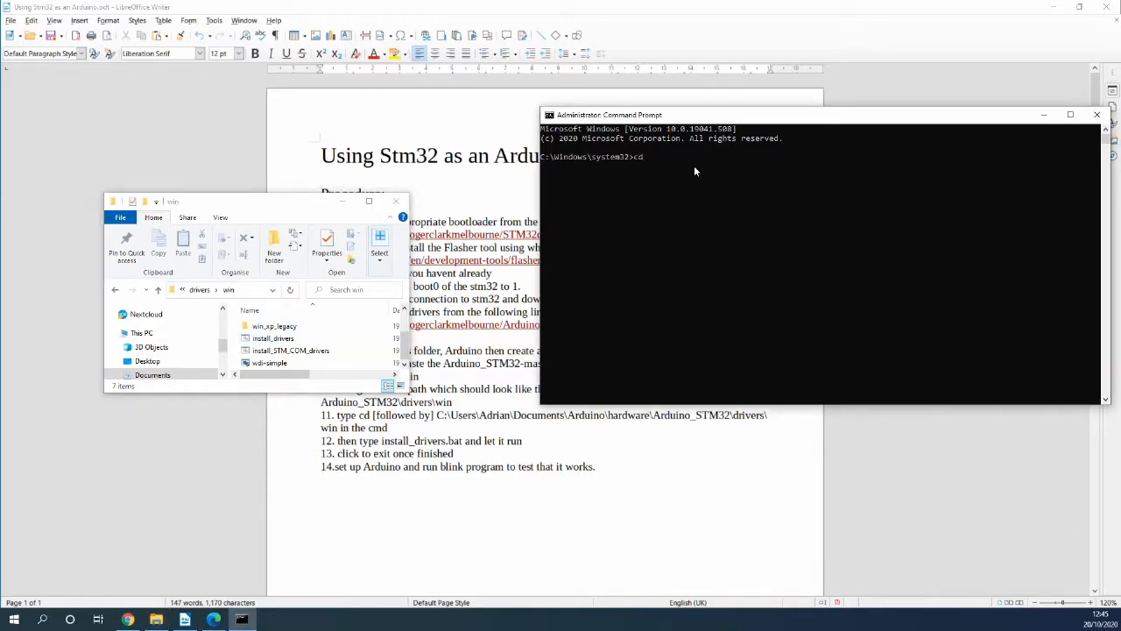
key(ctrl+v)
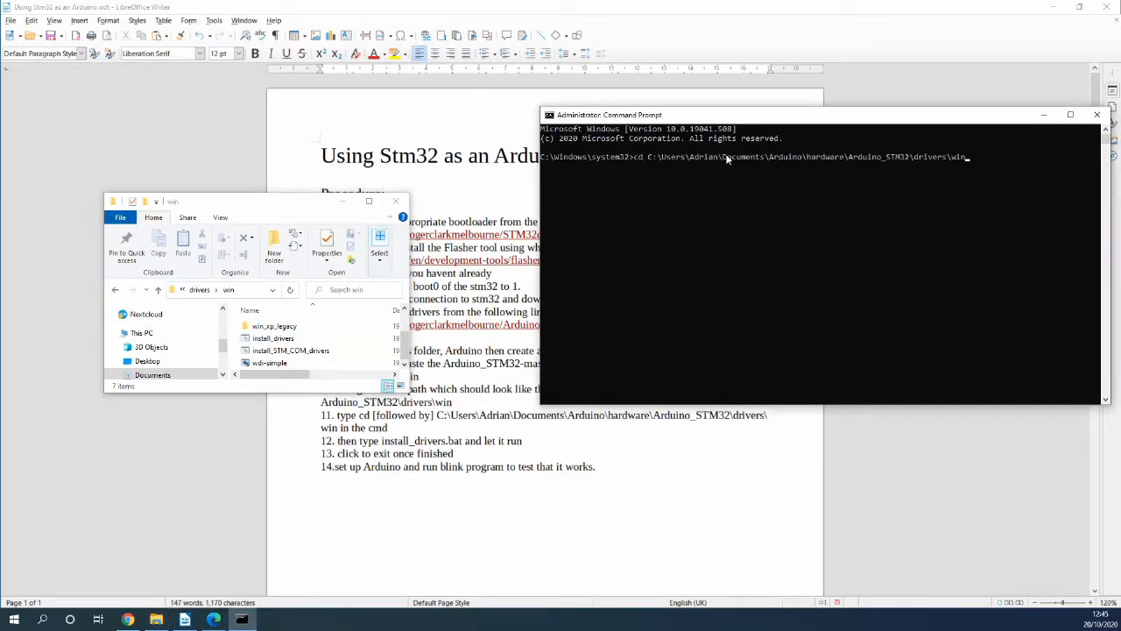
key(Return)
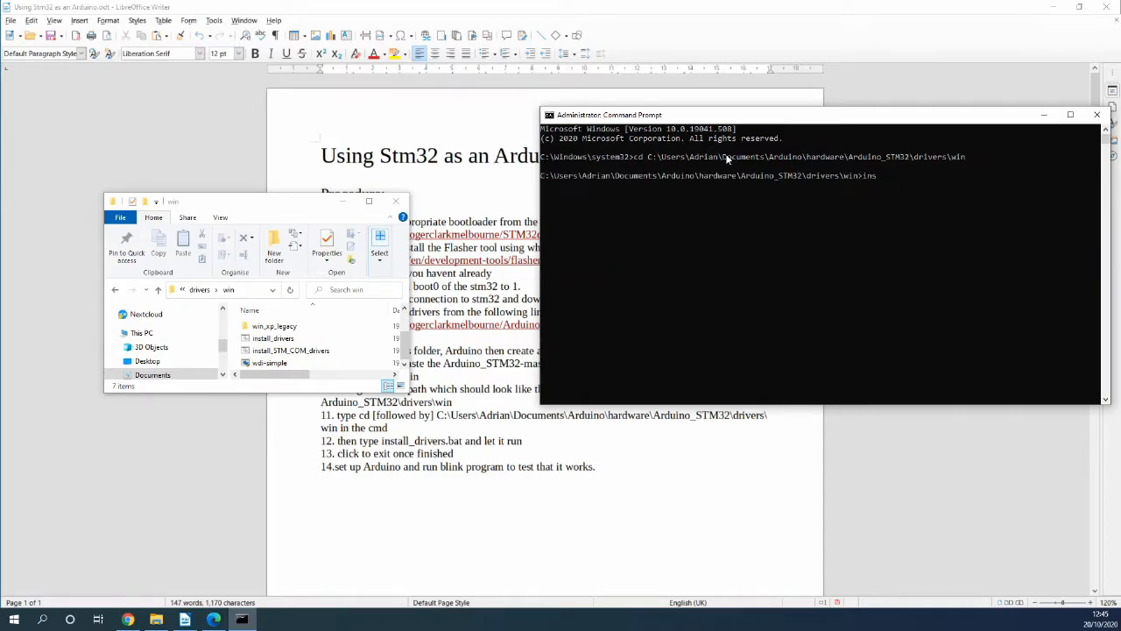
text(ins)
key(Tab)
key(Return)
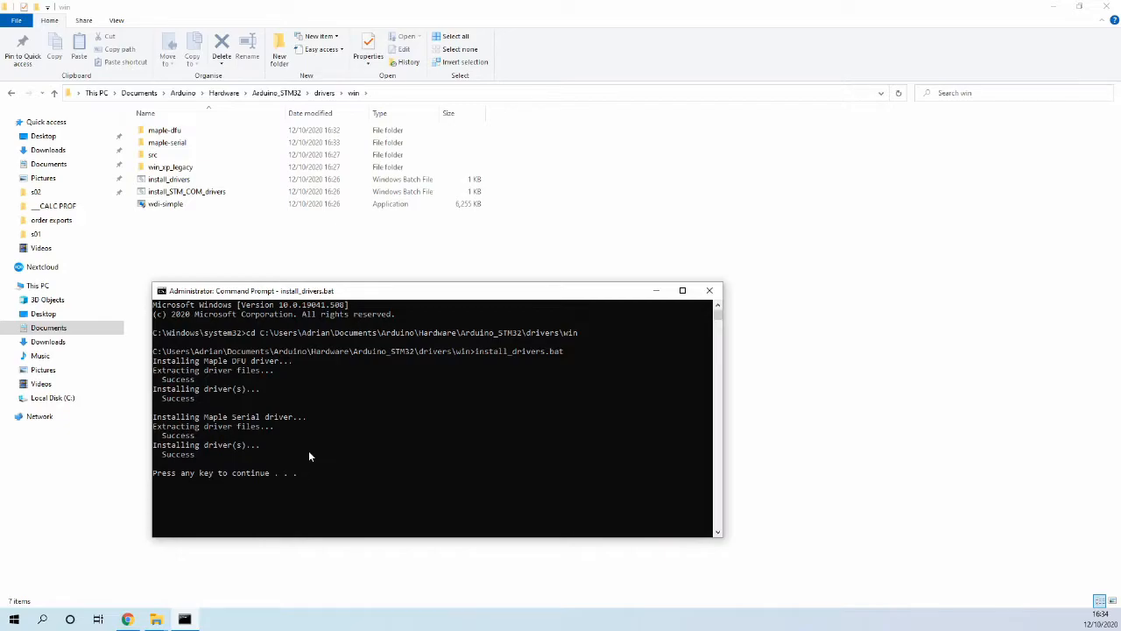
- Press Enter at the 'Press any key to continue' prompt to end install_drivers.bat
key(Return)
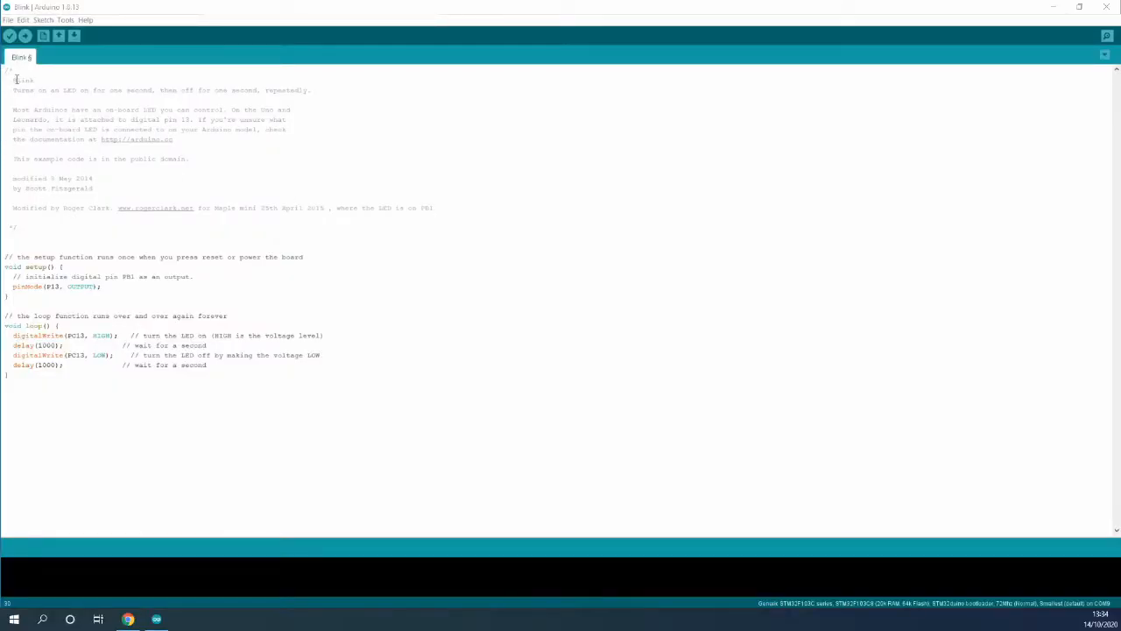
- Paste the STM32duino package_index.json URL into Additional Boards Manager URLs and save Preferences
click(7, 21)
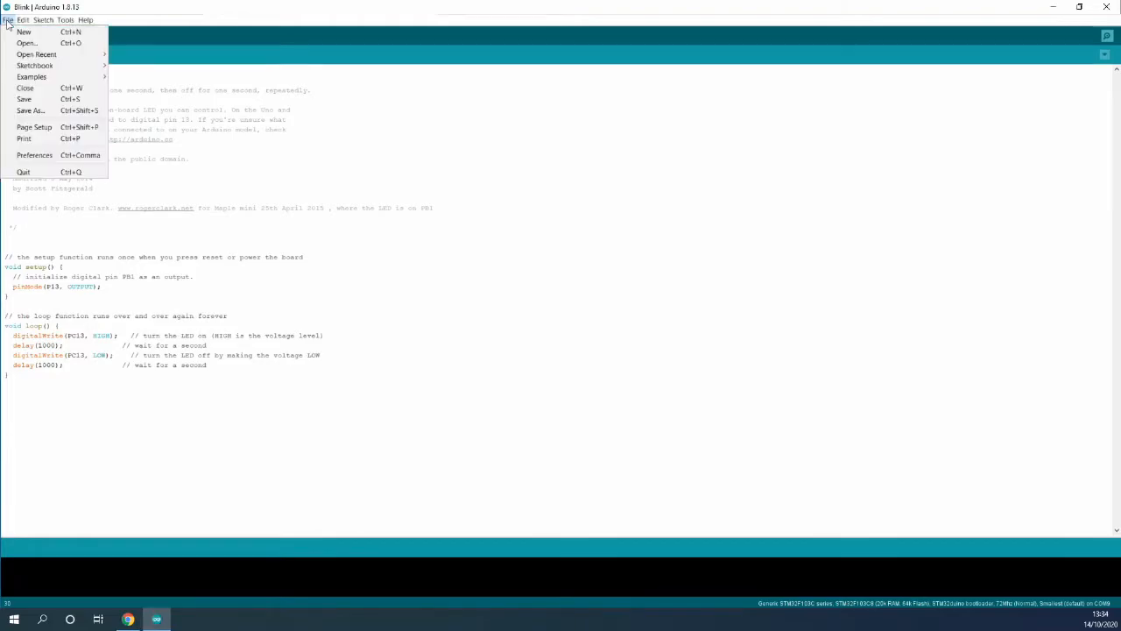
click(33, 155)
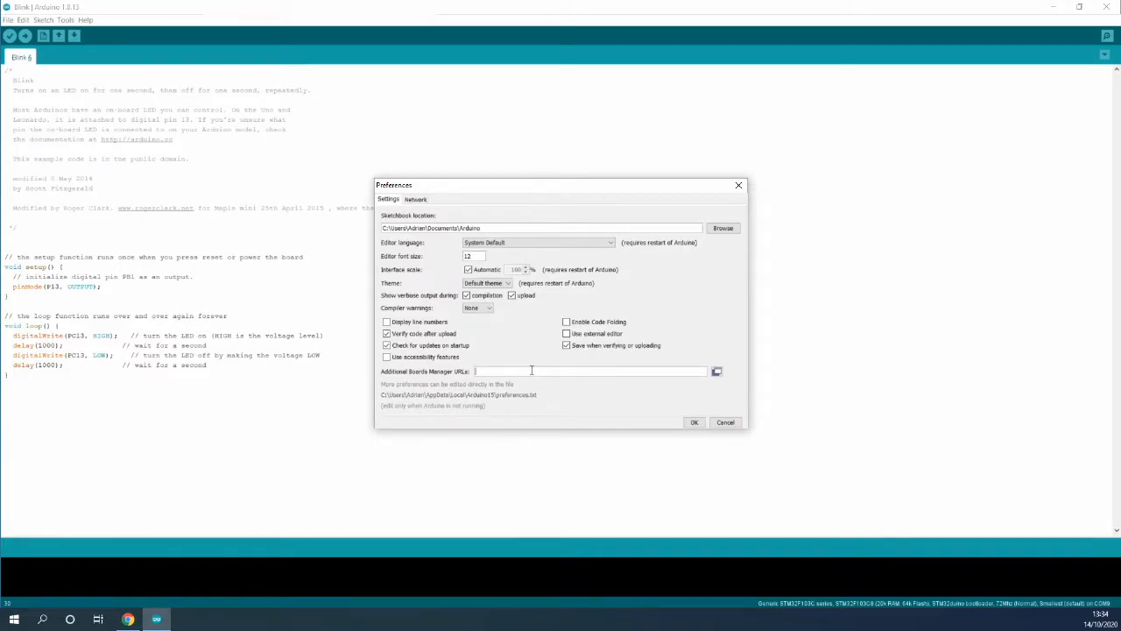
text(http://dan.drown.org/stm32duino/package_STM32duino_index.json)
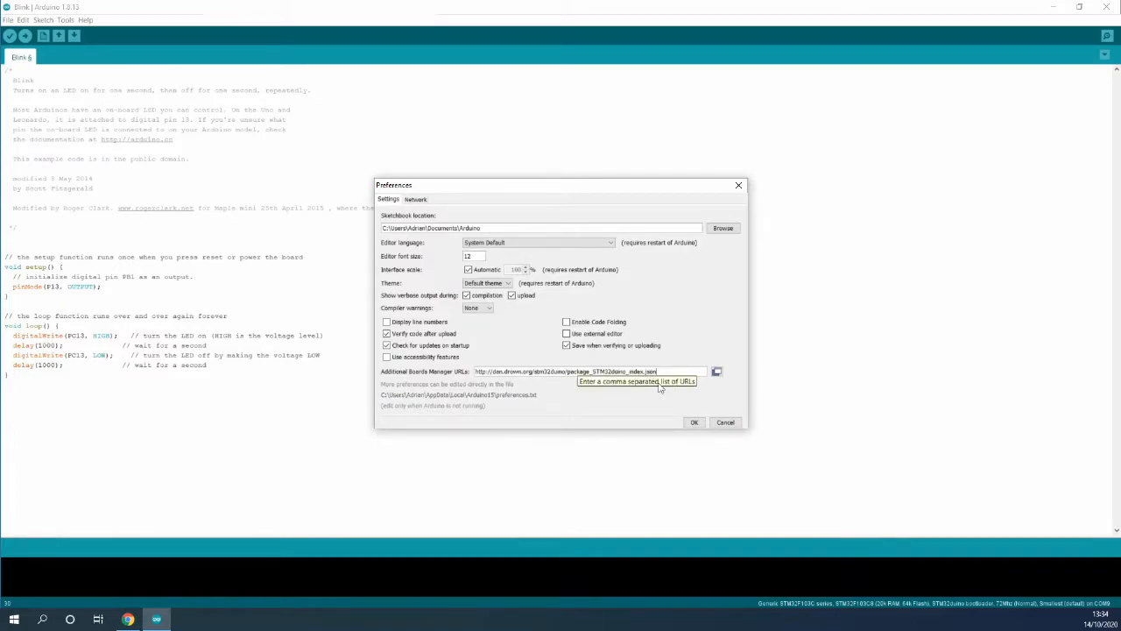
drag(663, 371, 397, 373)
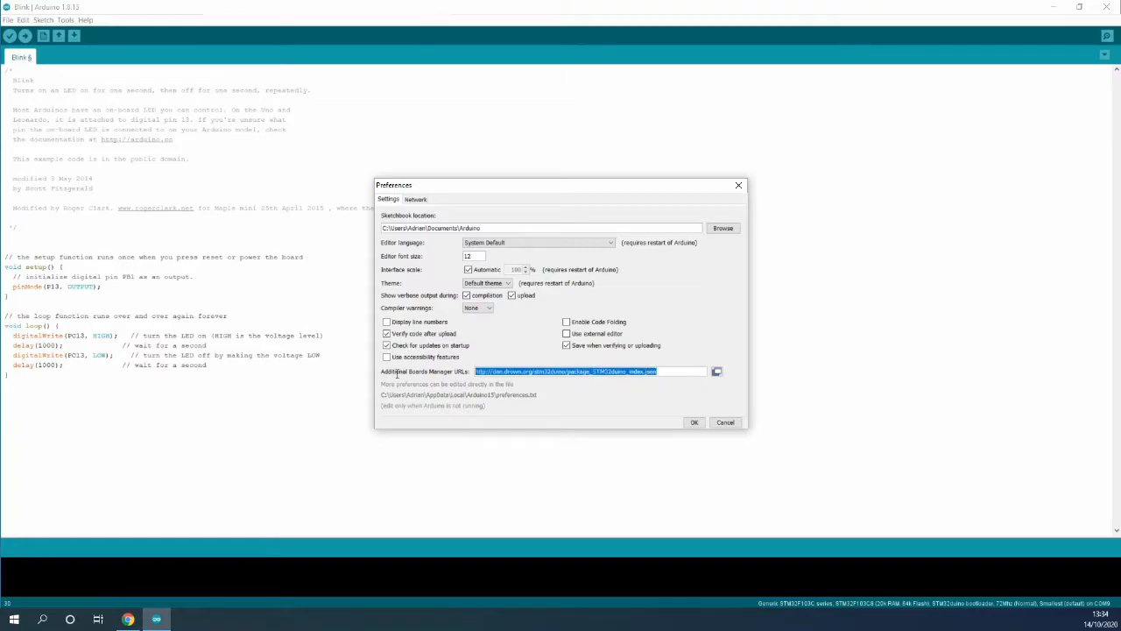
click(544, 374)
click(693, 422)
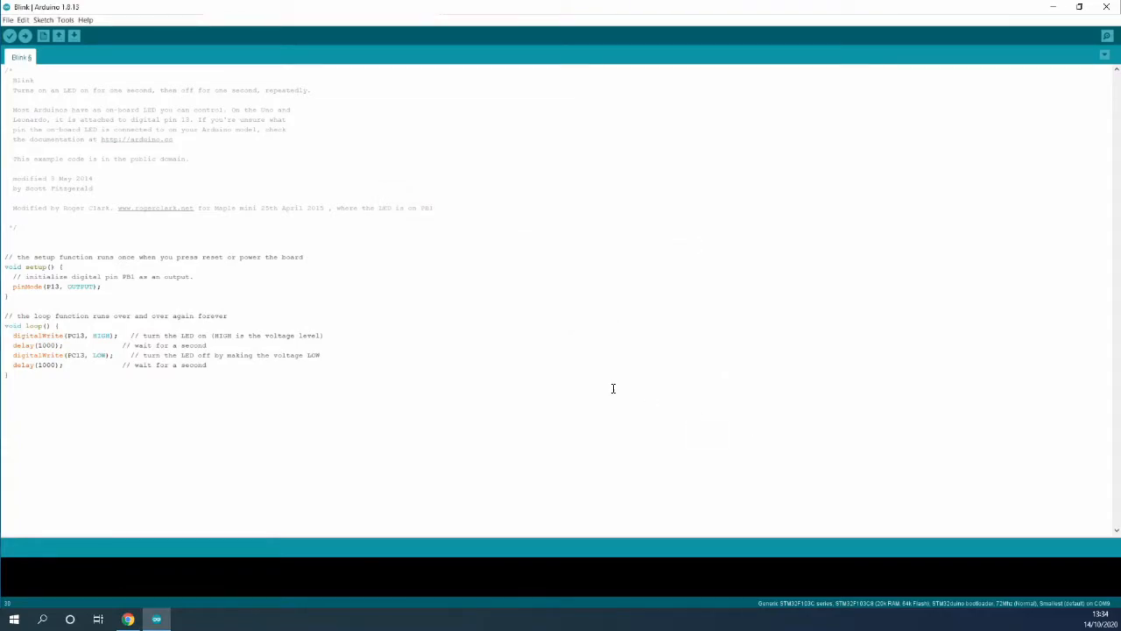
- Install version 2020.8.7 of STM32F1xx/GD32F1xx boards in Boards Manager, then close it
click(65, 20)
mouse_move(117, 122)
click(270, 121)
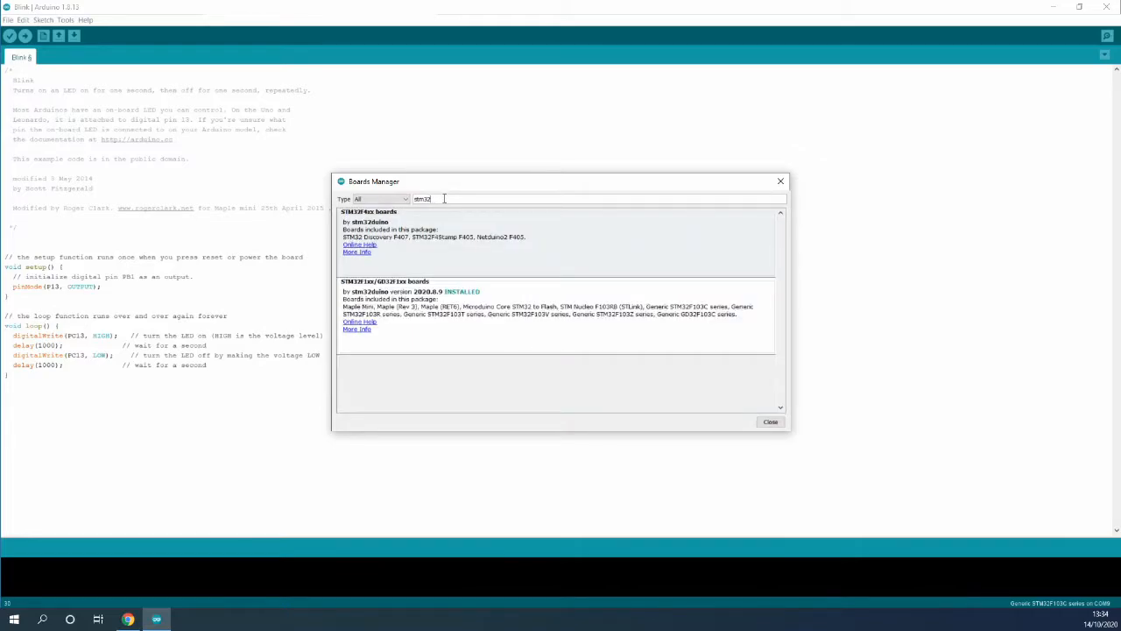
mouse_move(428, 289)
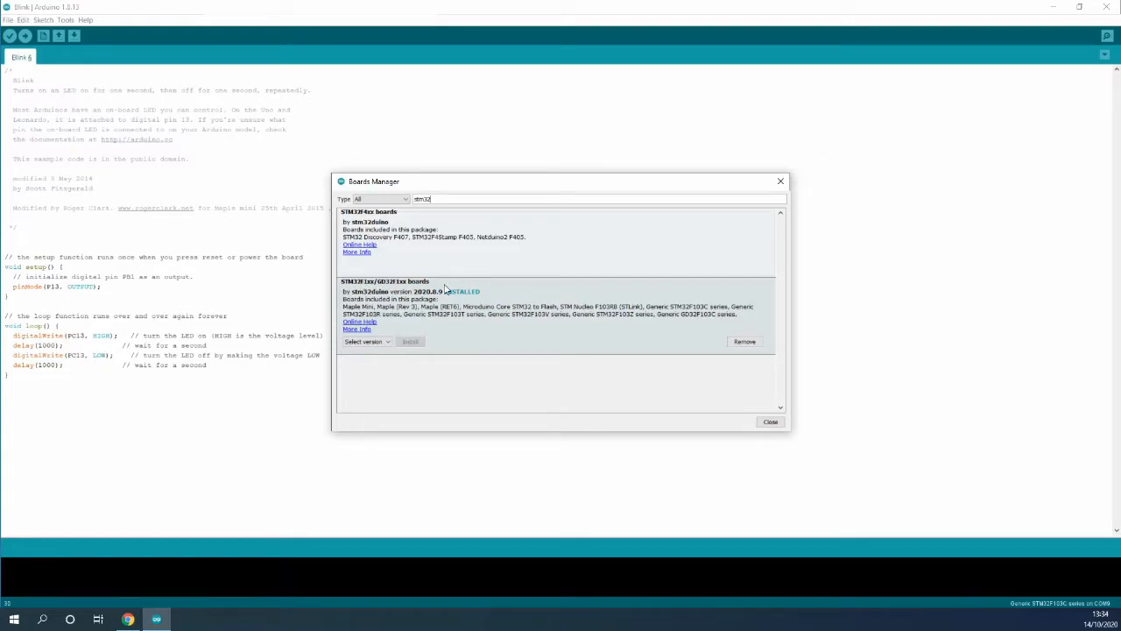
click(386, 343)
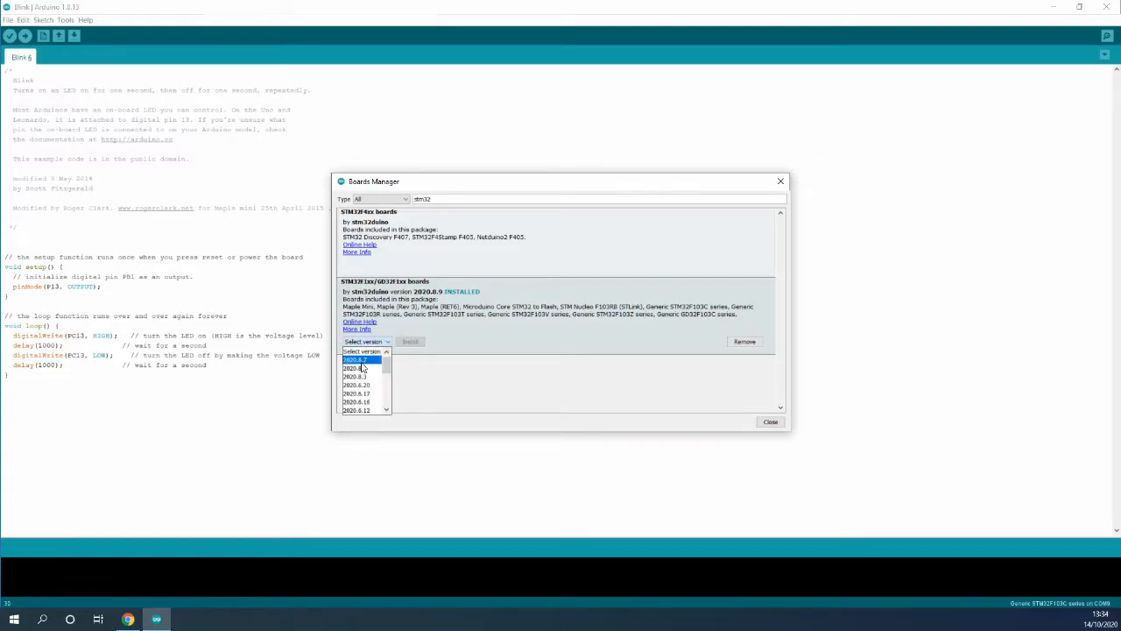
click(363, 362)
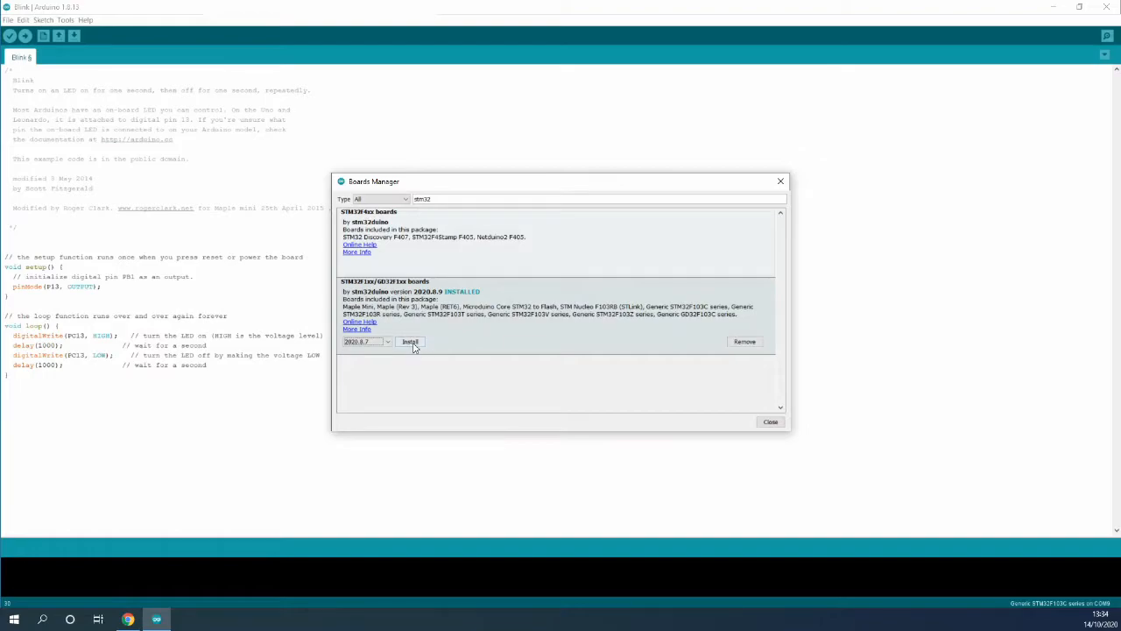
click(412, 344)
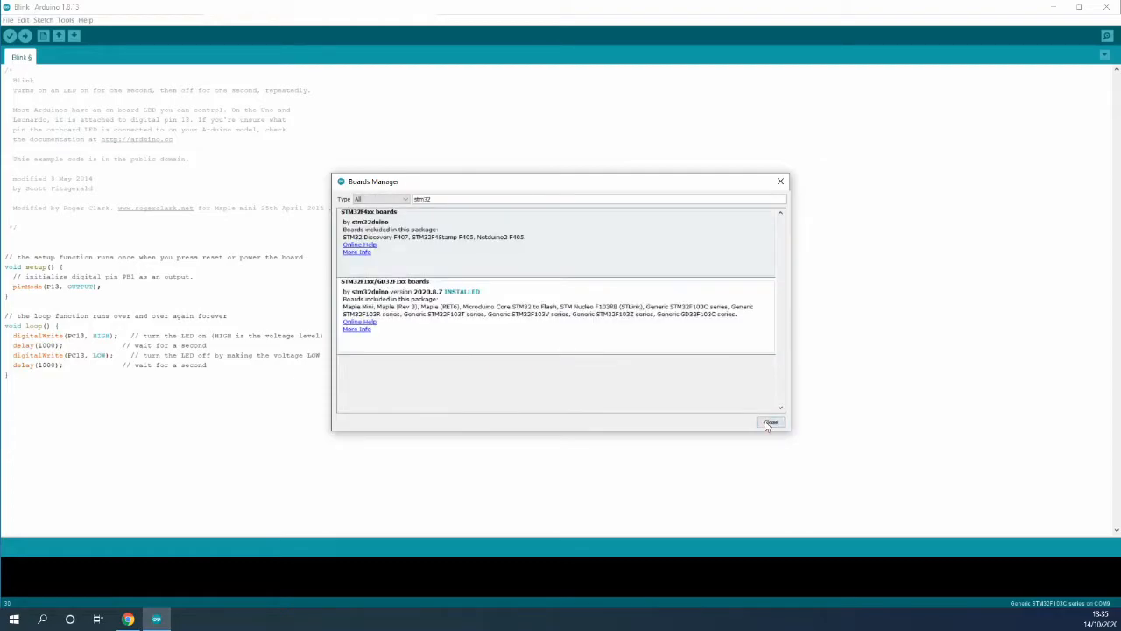
click(770, 422)
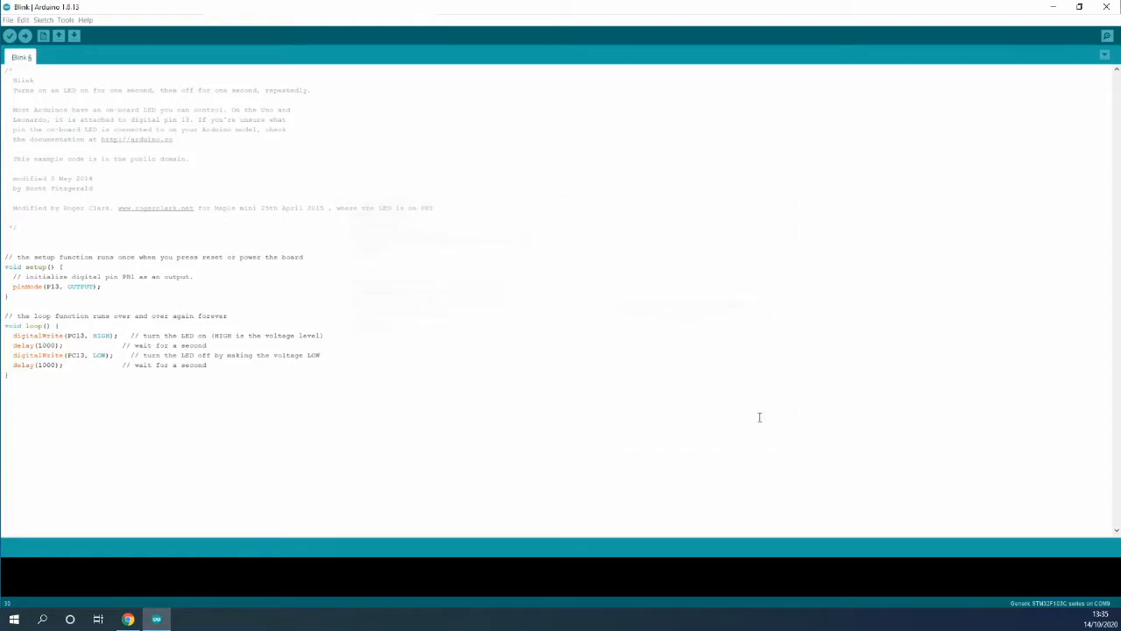
- Choose Generic STM32F103C series under STM32F1 Boards, then check the port is COM9 (Maple Mini)
click(64, 19)
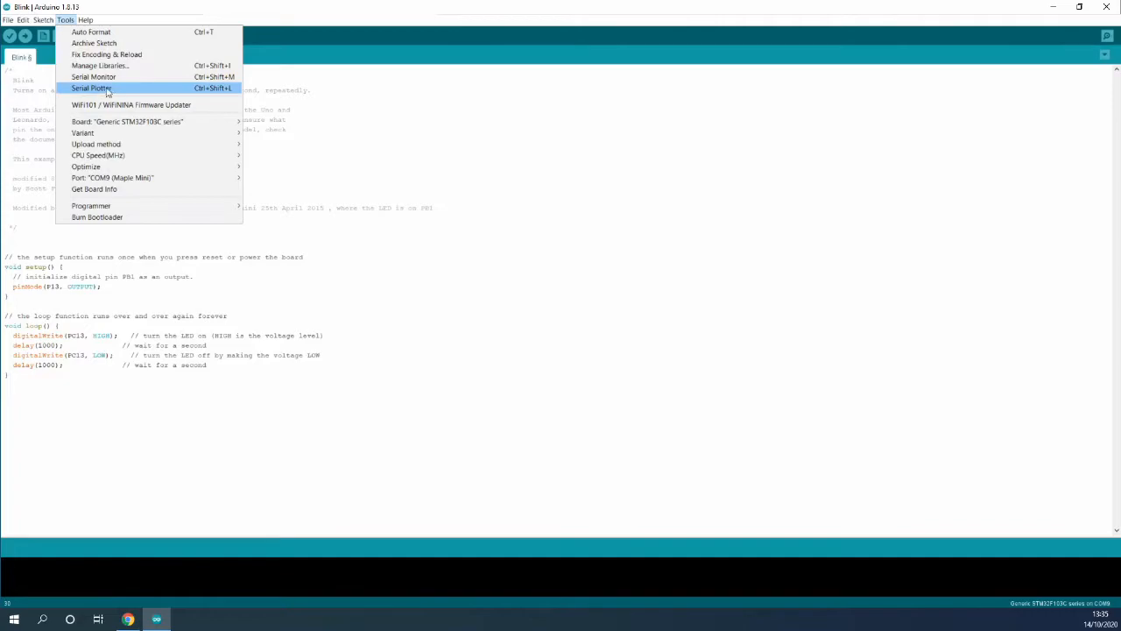
mouse_move(131, 183)
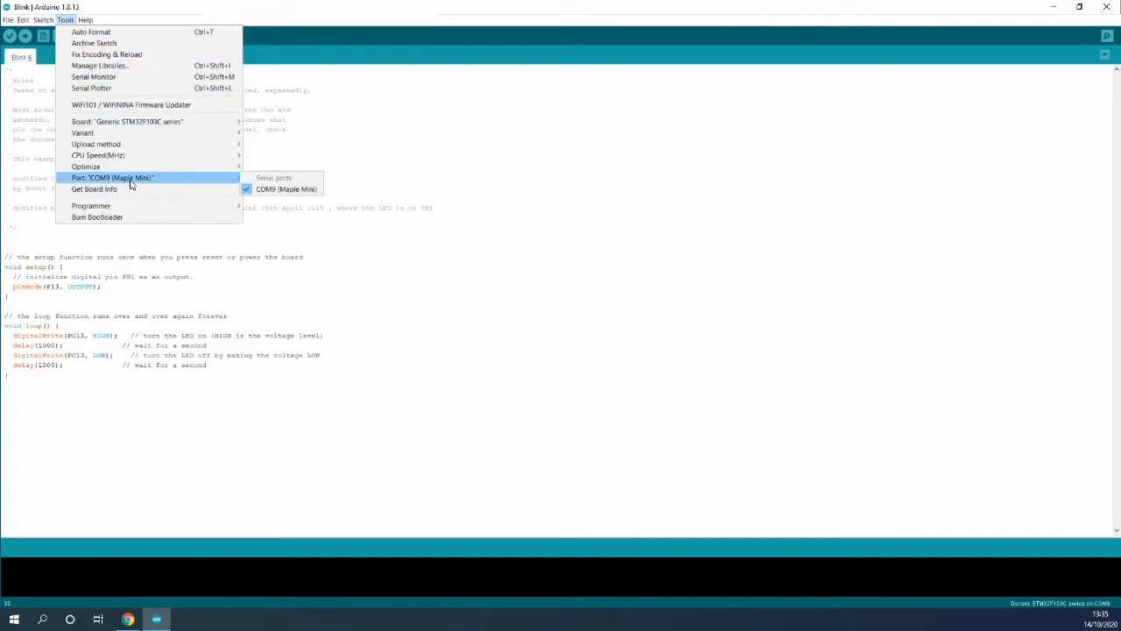
mouse_move(215, 122)
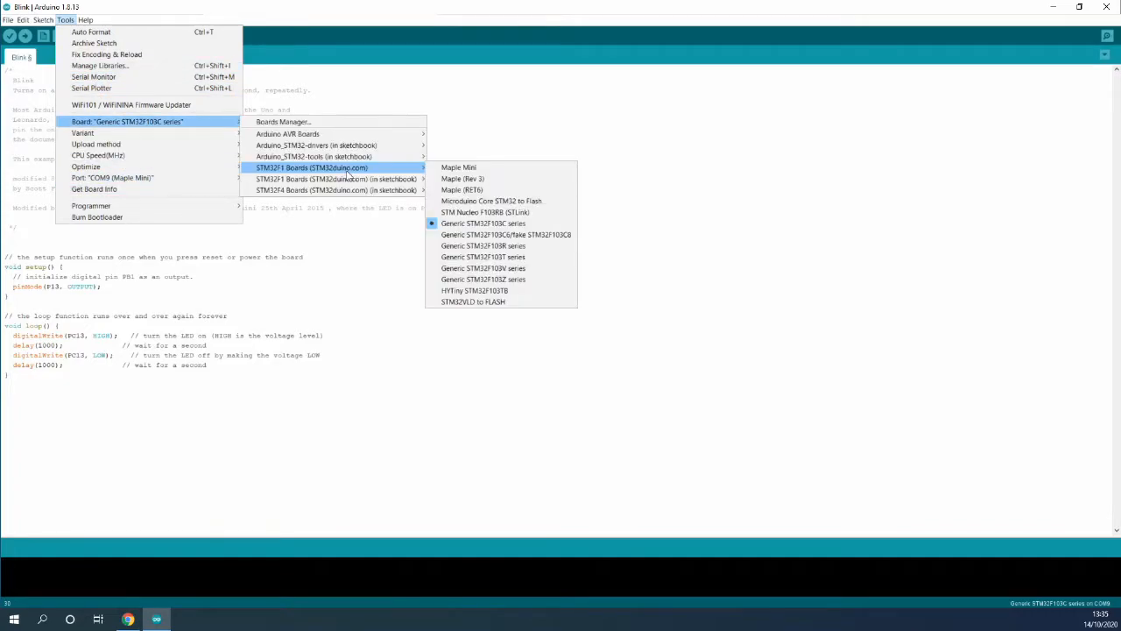
mouse_move(347, 179)
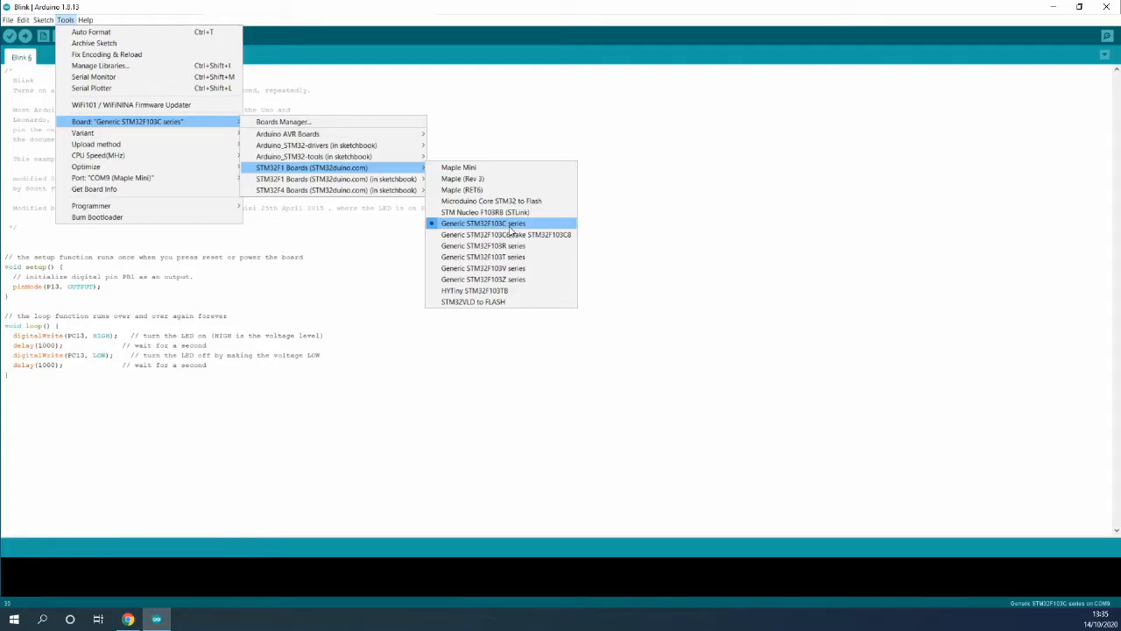
click(524, 229)
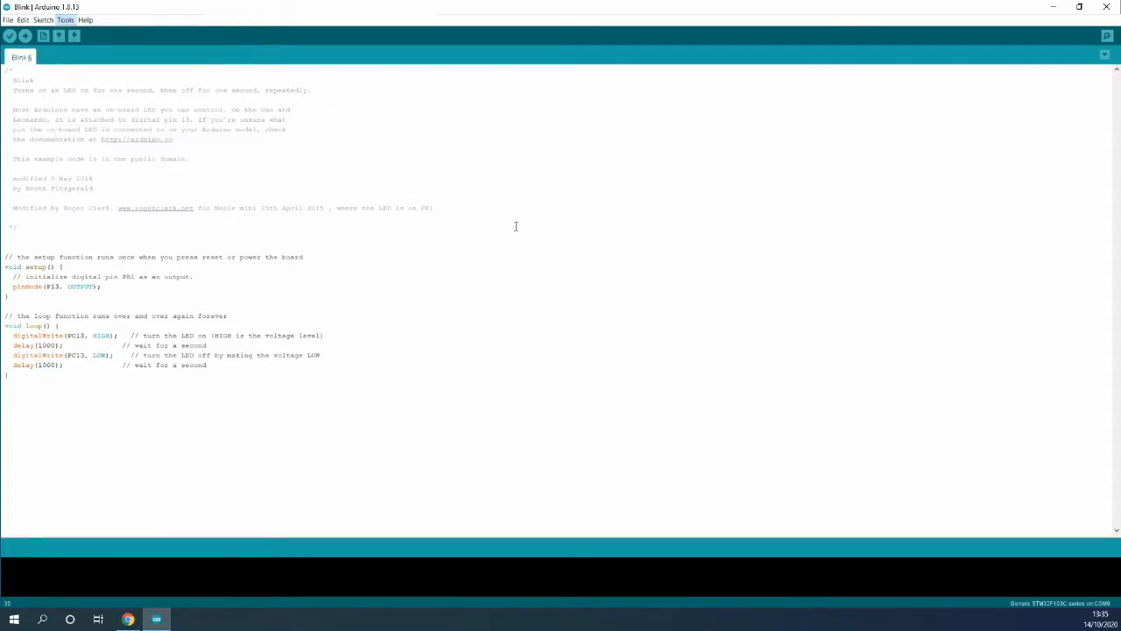
click(64, 20)
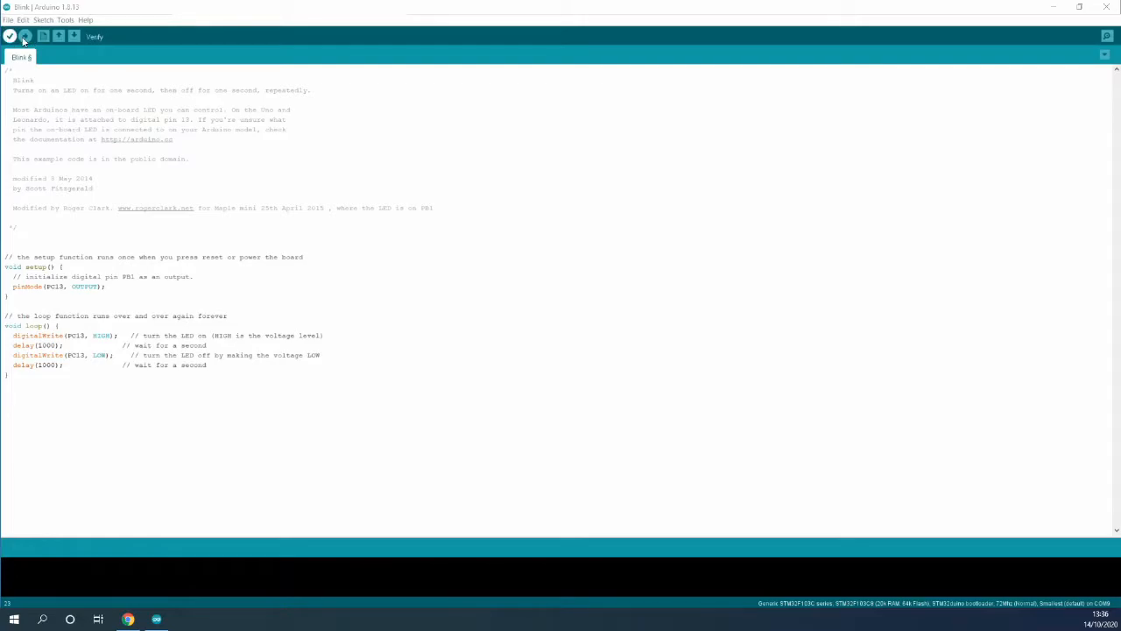
- Upload the Blink sketch and enlarge the output pane to follow the log until Done uploading
click(25, 35)
drag(316, 531, 313, 356)
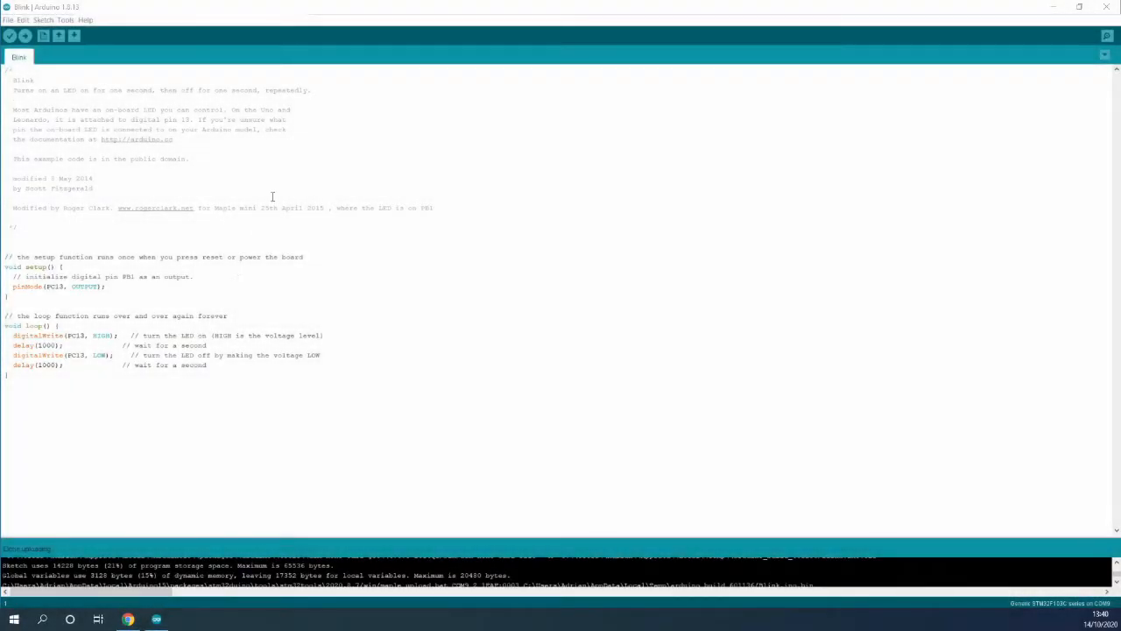
drag(350, 533, 386, 145)
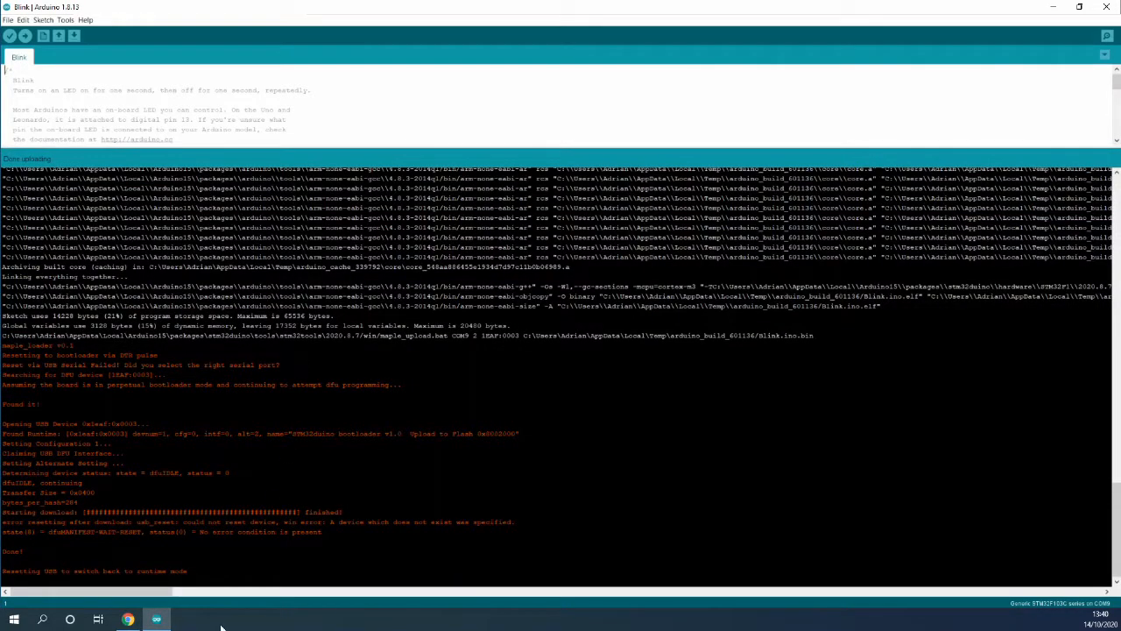
- Search Start for 'environment', open System Properties, and open its Environment Variables dialog
click(1052, 6)
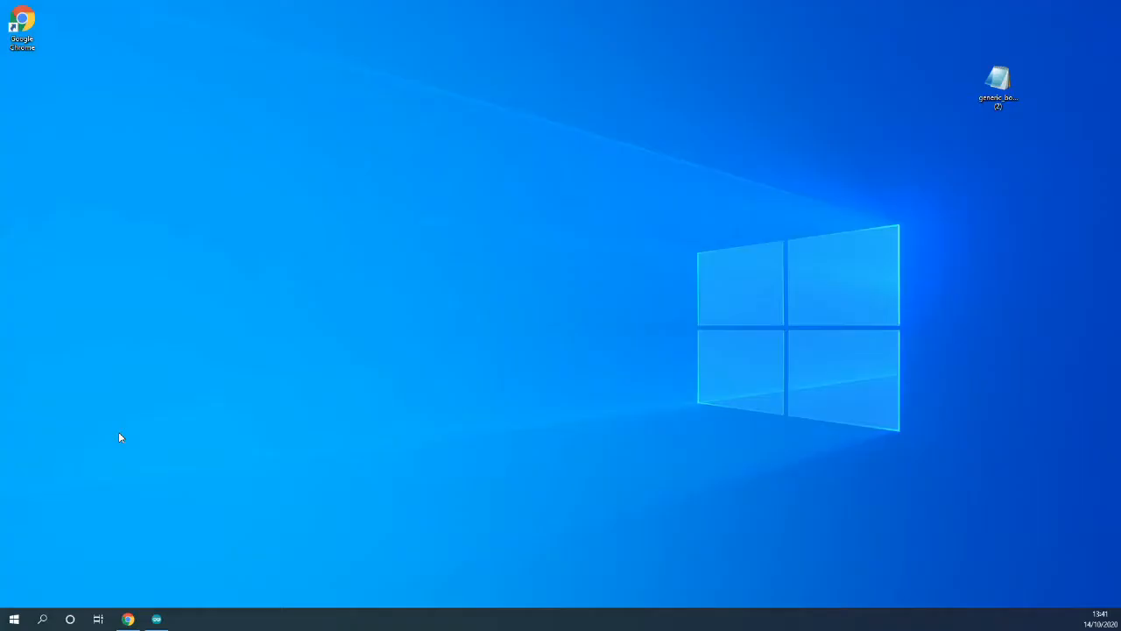
click(23, 622)
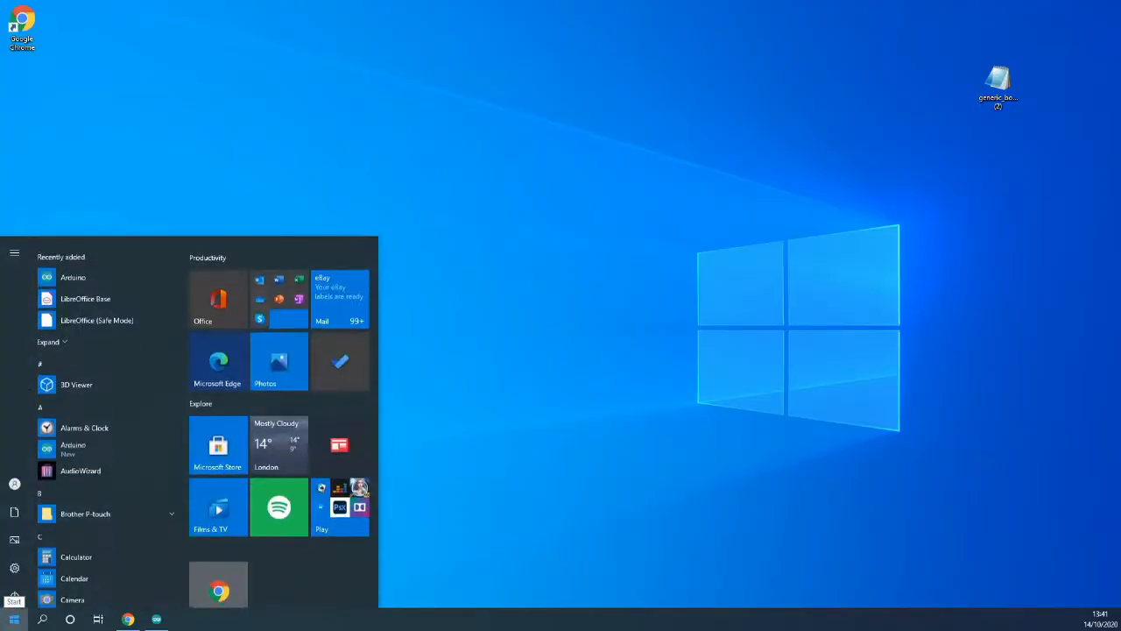
text(en)
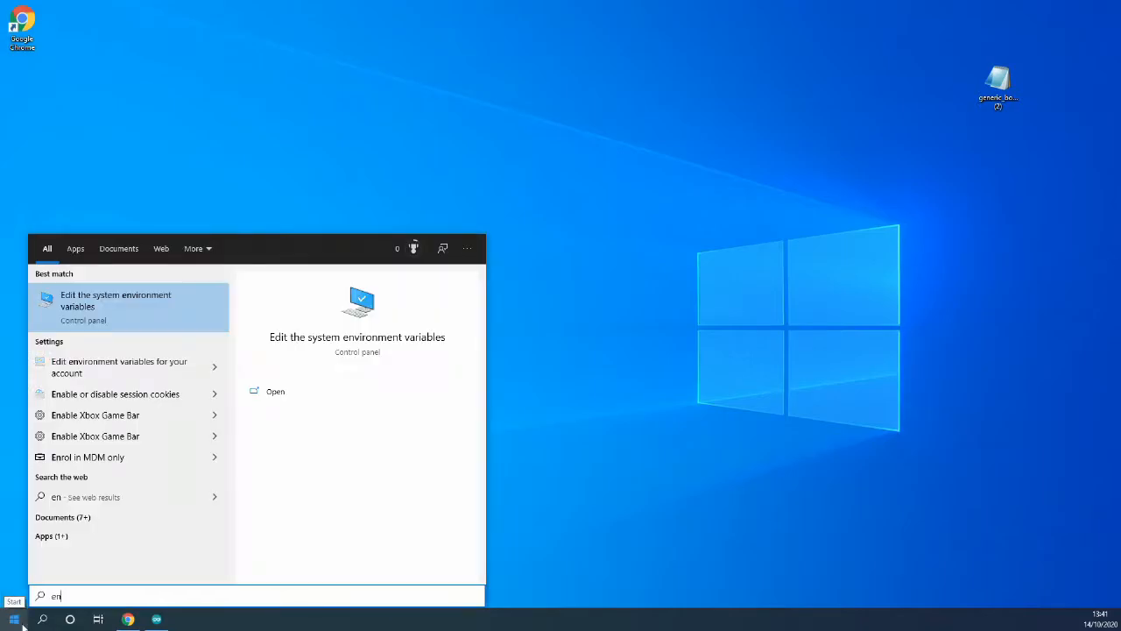
text(vironmenm)
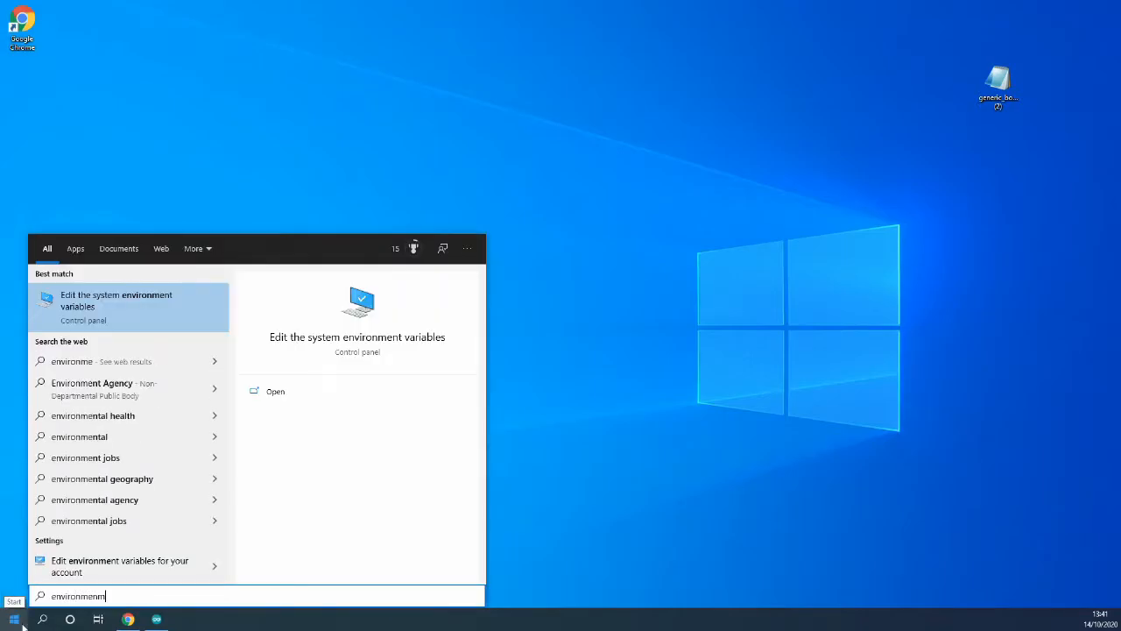
key(BackSpace)
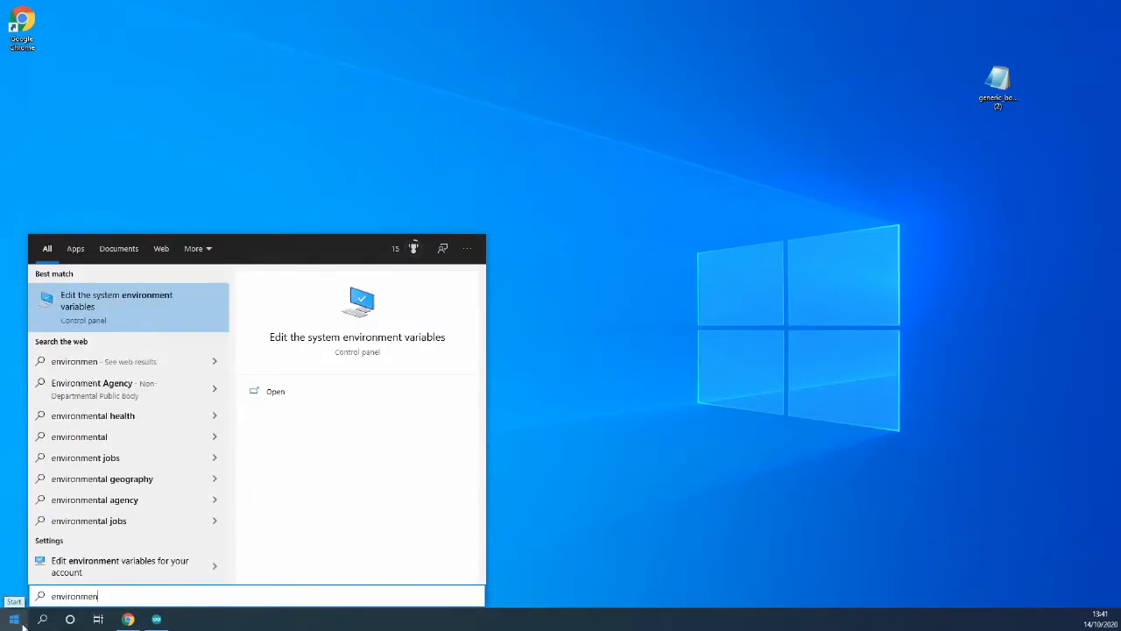
click(97, 294)
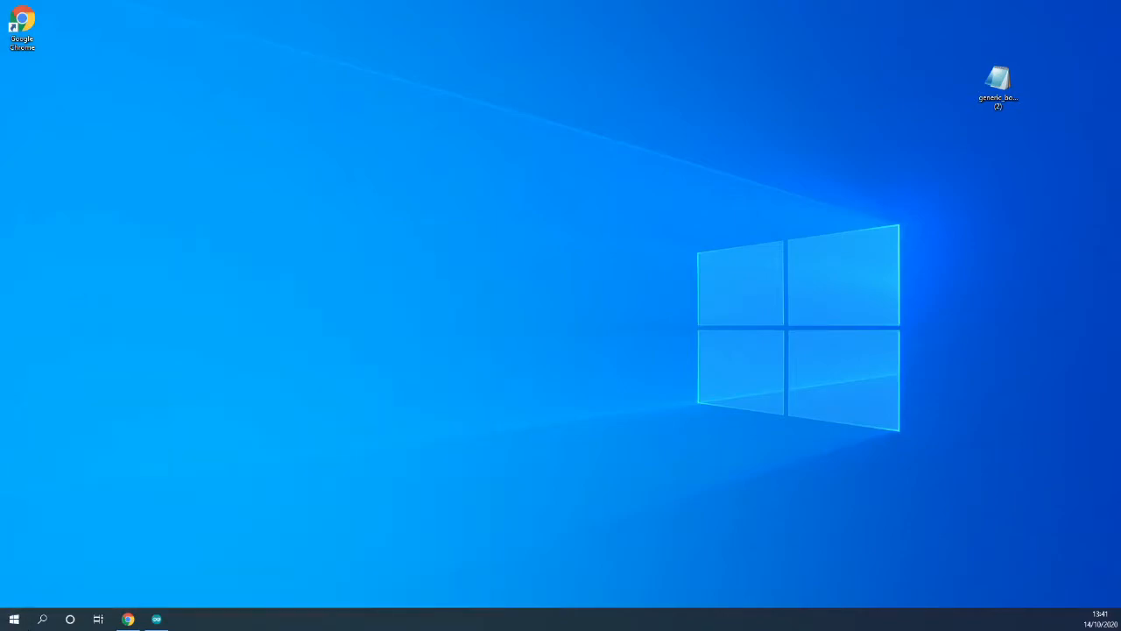
drag(150, 67, 279, 79)
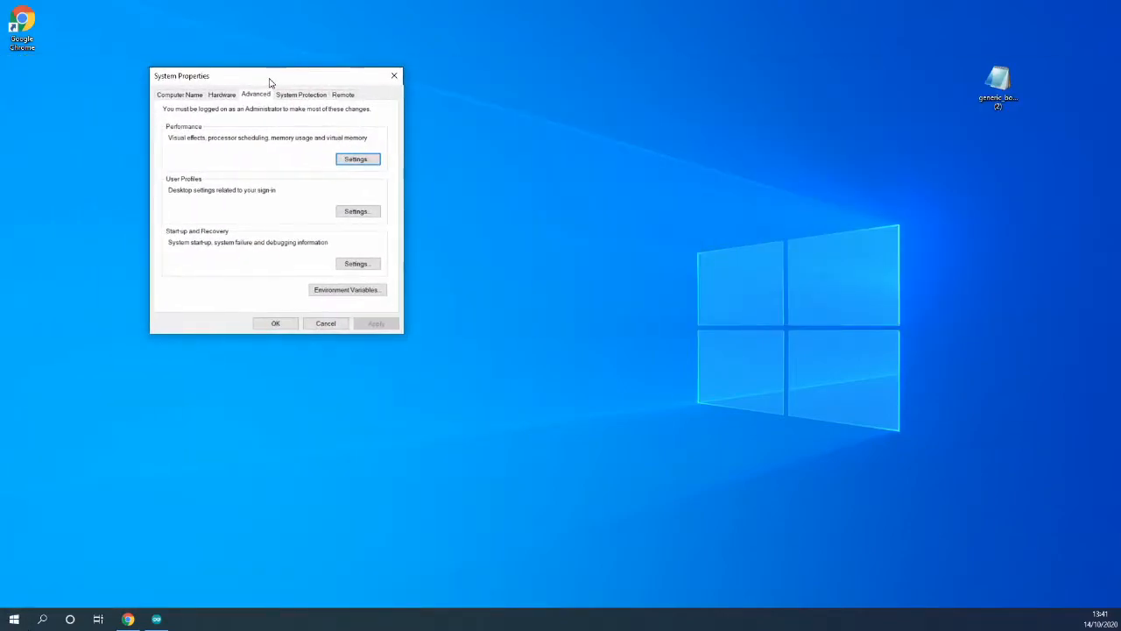
click(344, 290)
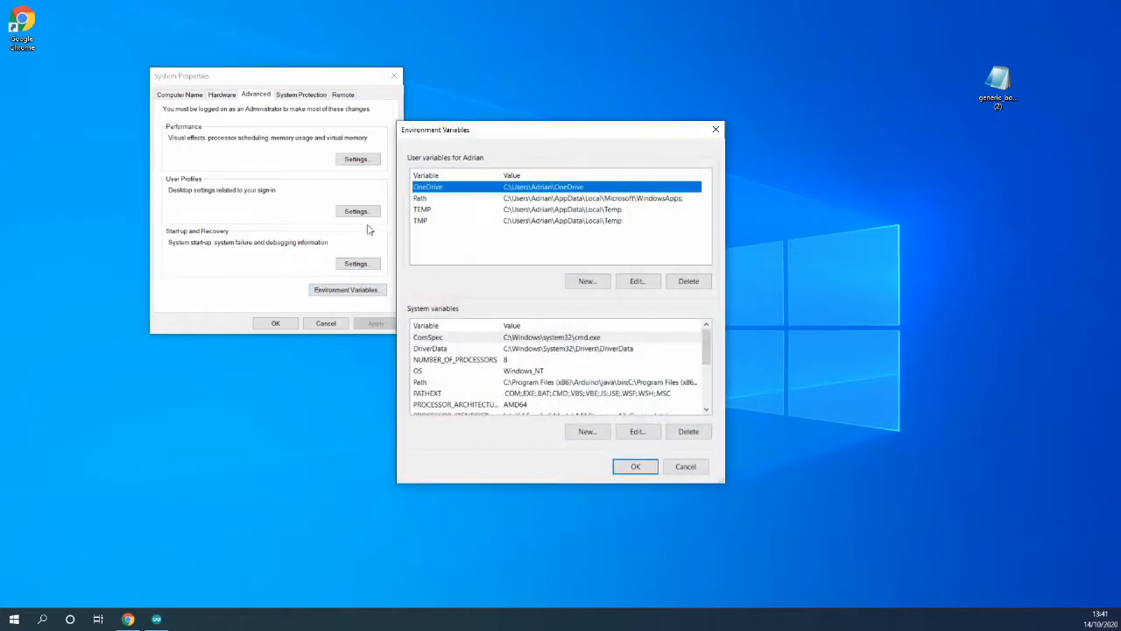
drag(565, 137, 501, 93)
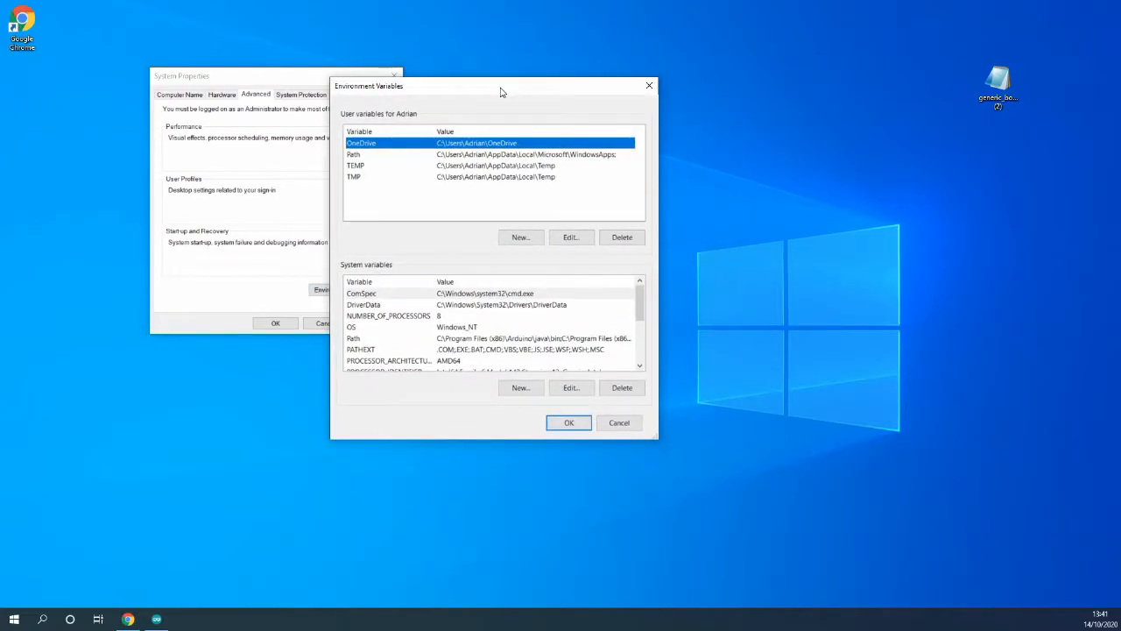
- Create system variable JAVAPATH with the value C:\Program Files (x86)\Arduino\java\bin, copied from Explorer's address bar
click(517, 389)
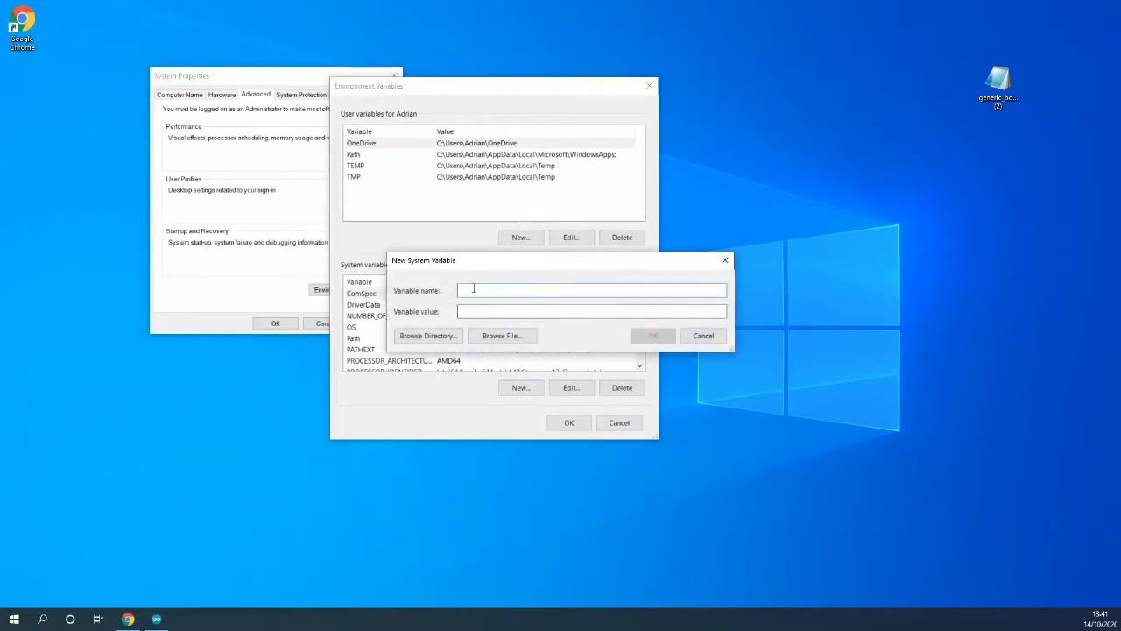
text(JAVAPATH)
click(496, 310)
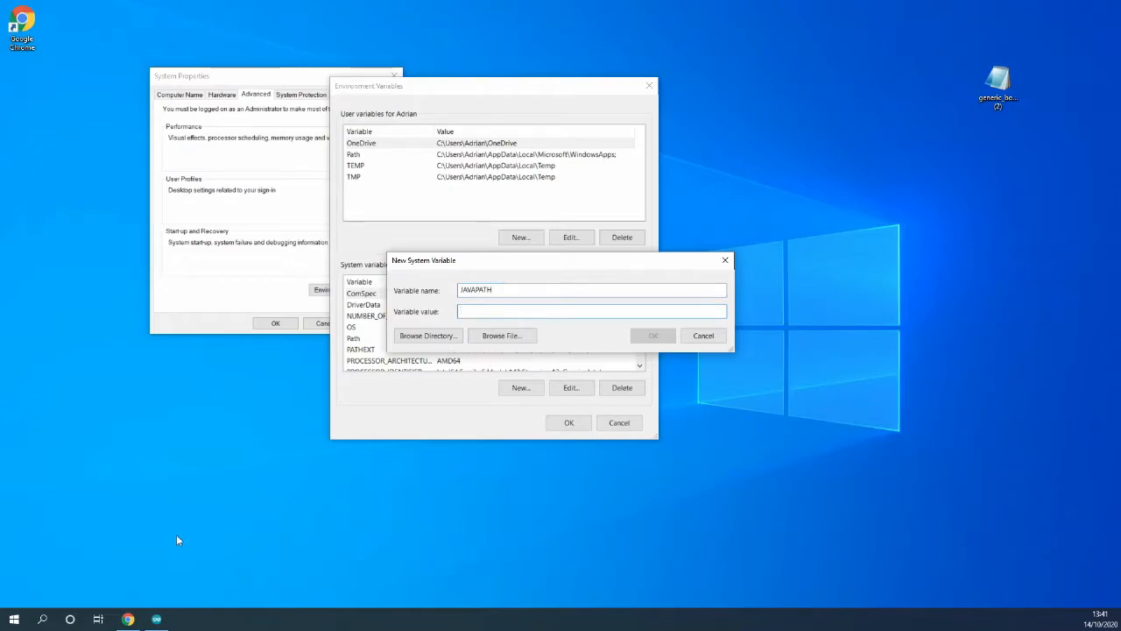
drag(1120, 166, 893, 86)
click(872, 167)
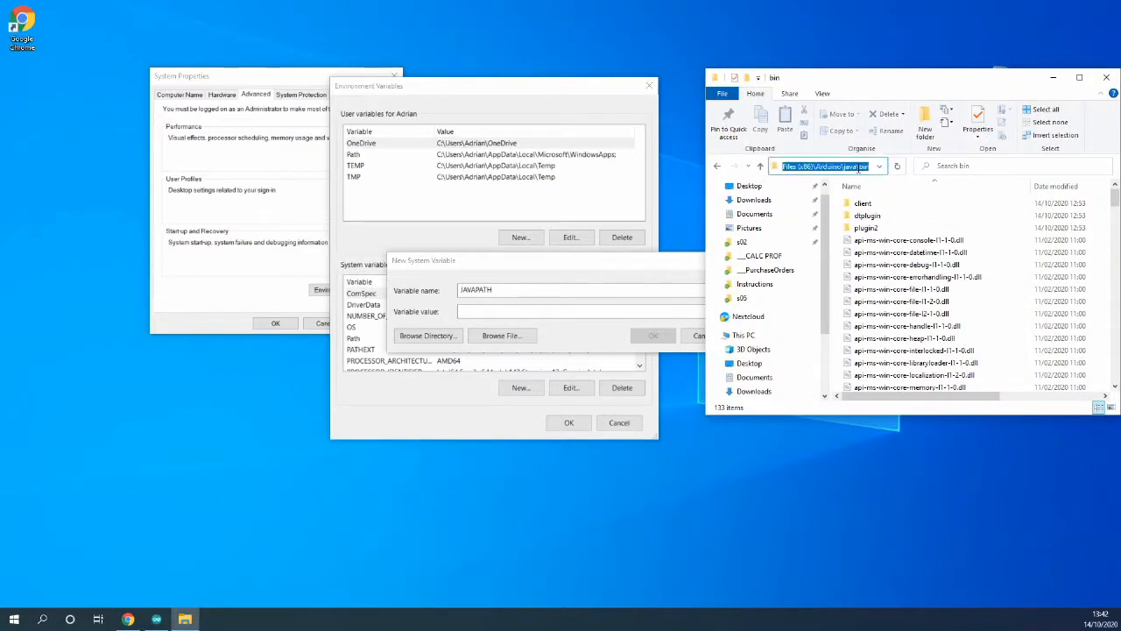
right_click(811, 177)
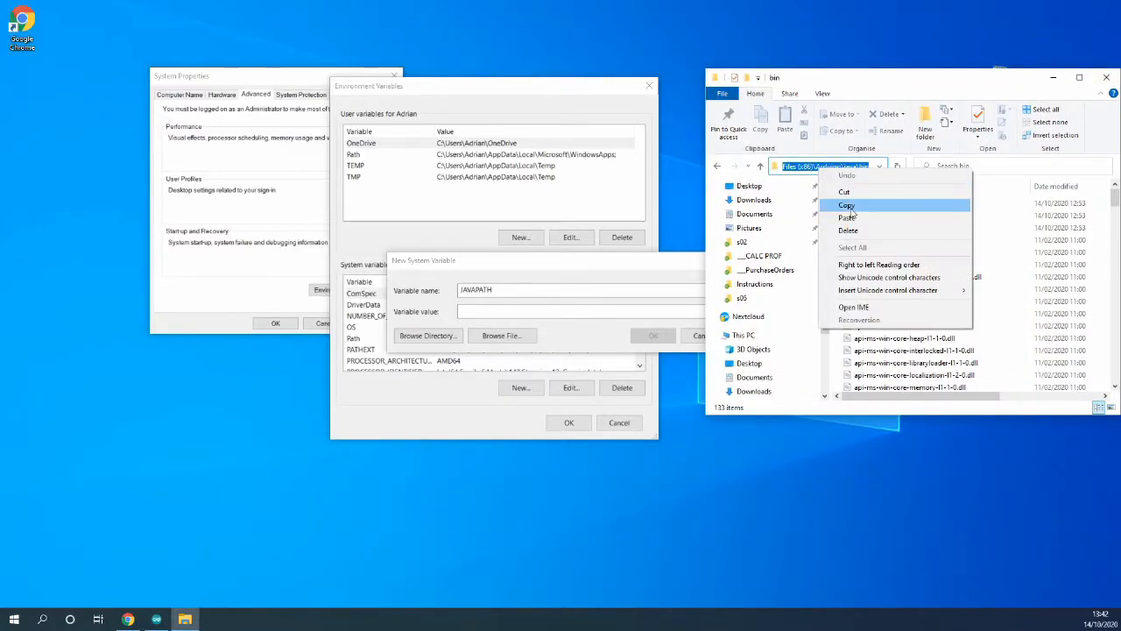
click(846, 205)
right_click(517, 313)
click(536, 355)
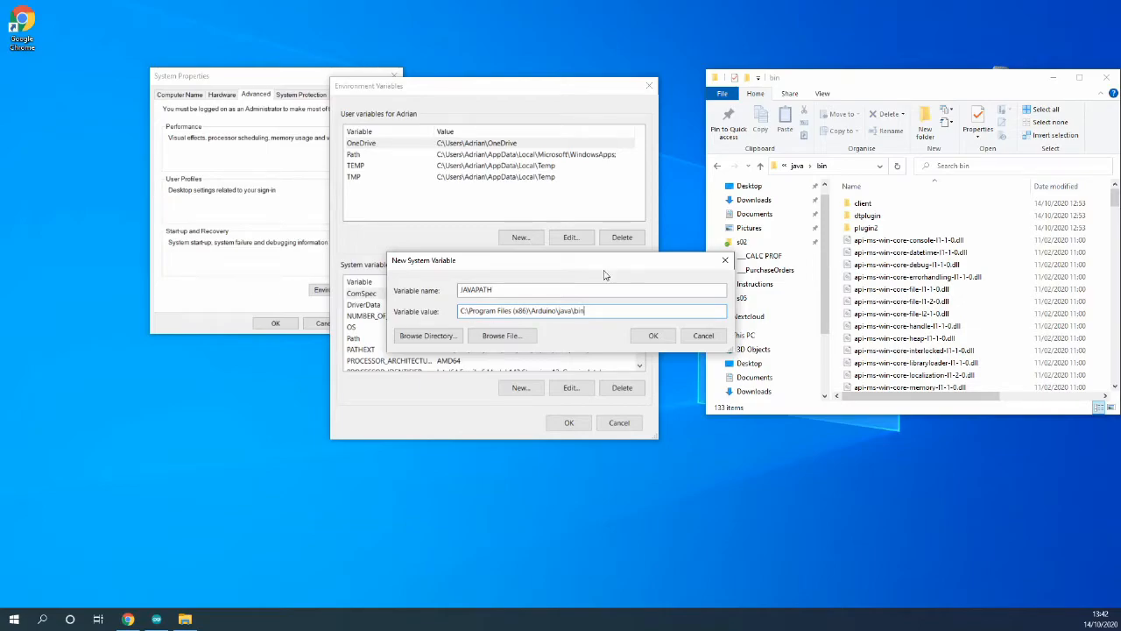
click(654, 335)
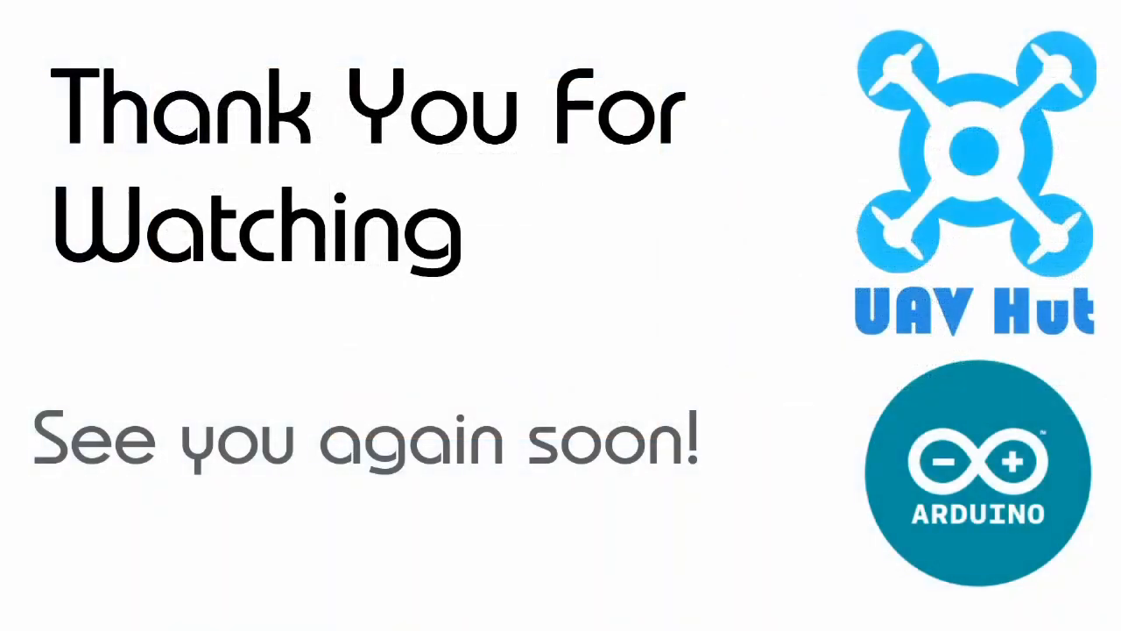